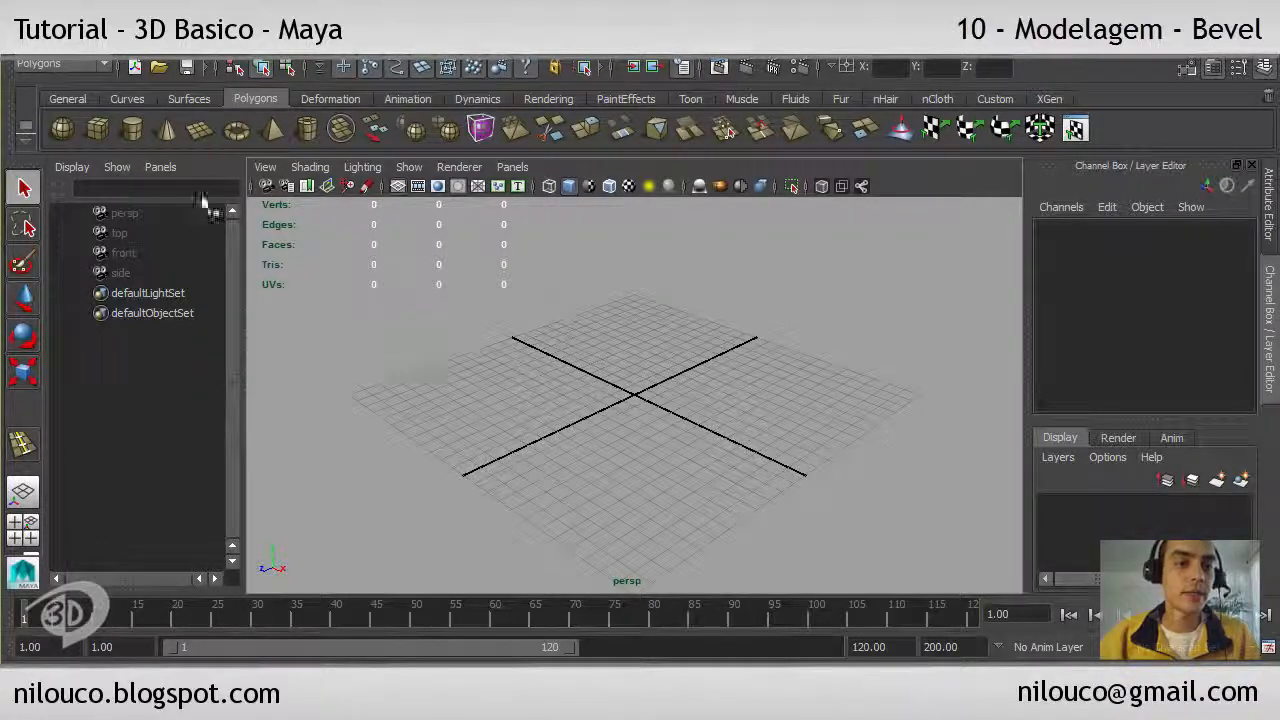
- Create two default 1 x 1 x 1 polygon cubes at the origin, leave the cube options, and deselect everything
double_click(97, 128)
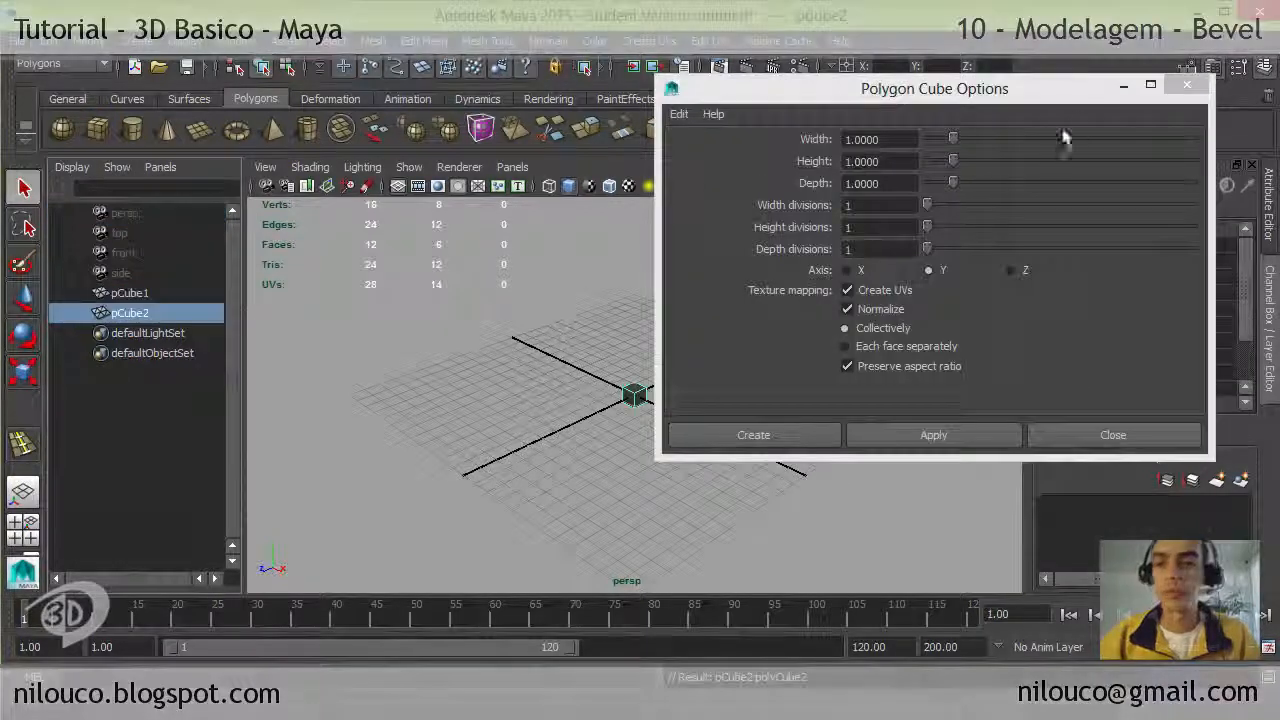
click(1113, 434)
click(560, 335)
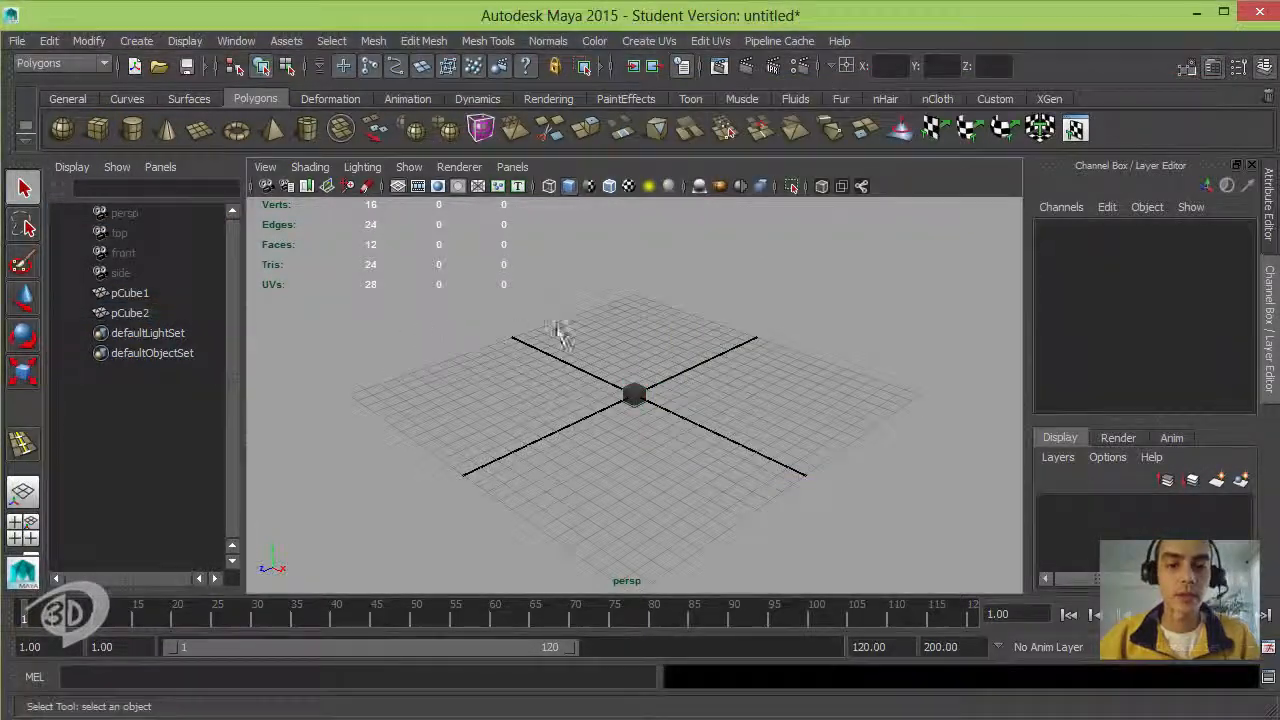
- Move one of the two overlapping cubes away to about X 2.822, Y 0.999, Z -3.571
click(634, 396)
key(w)
drag(645, 397, 705, 378)
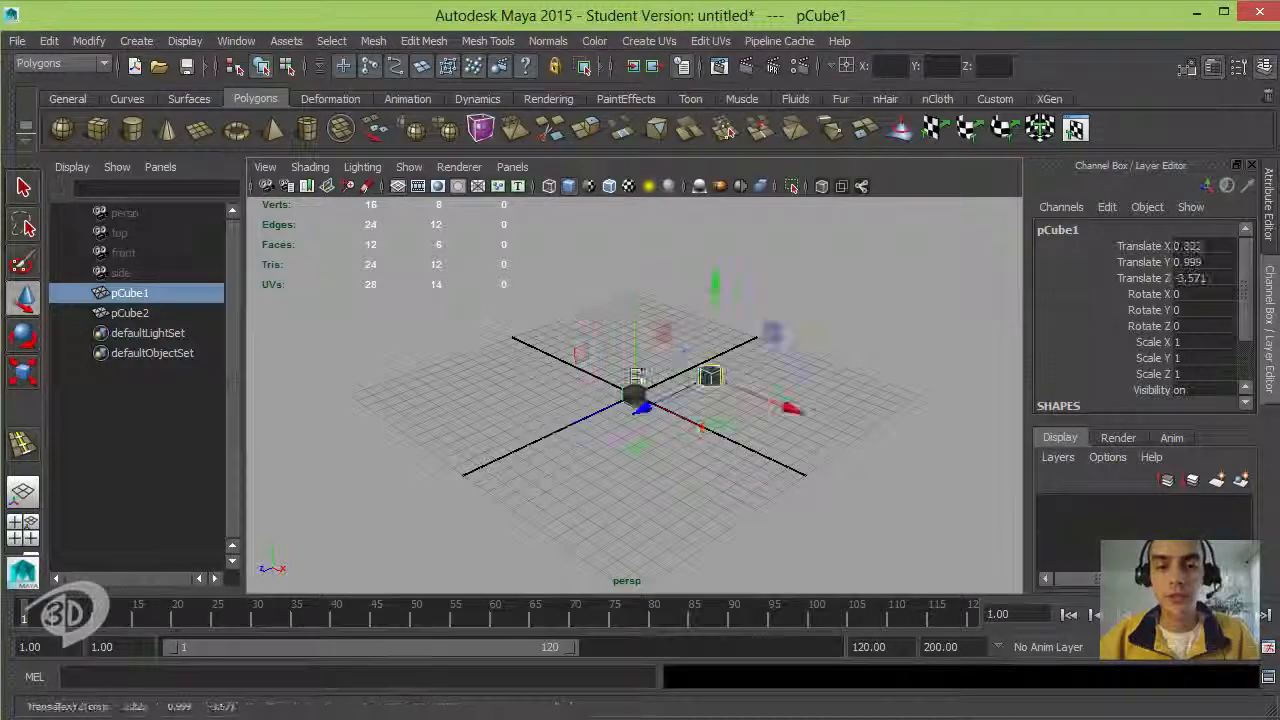
scroll(624, 463, up, 5)
alt+drag(624, 463, 647, 409)
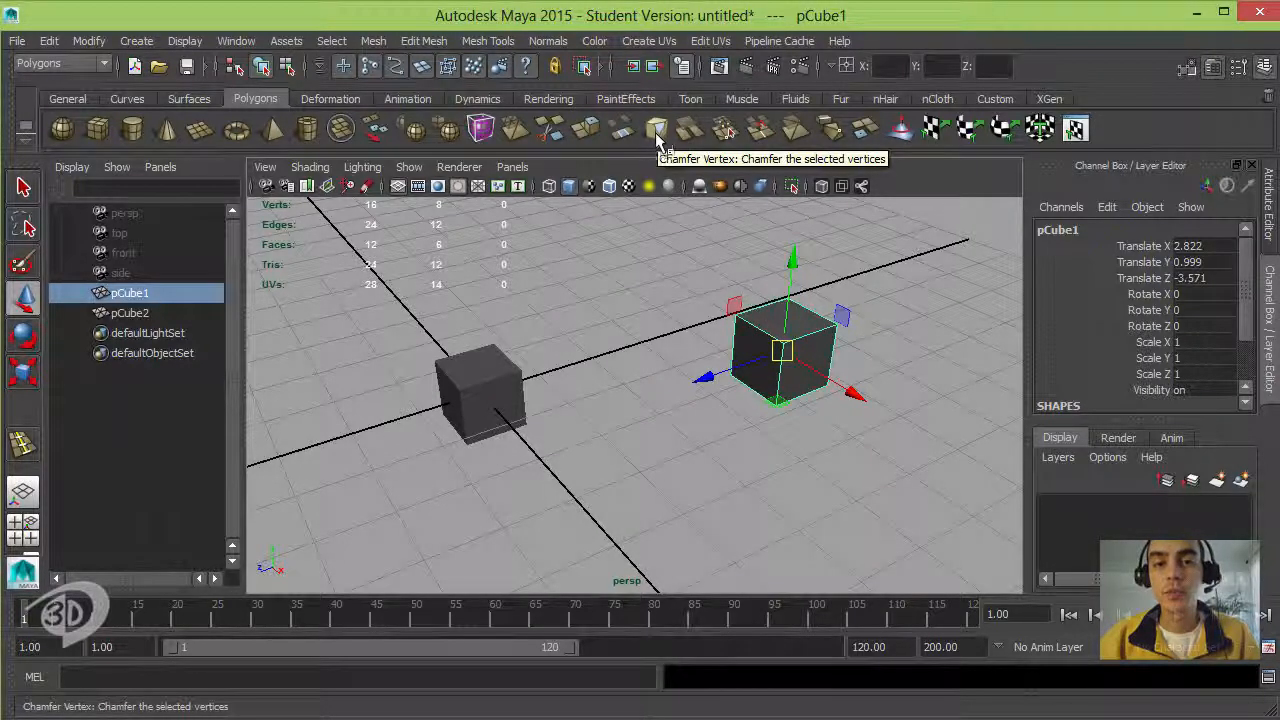
- Chamfer the near upper corner vertex of the moved cube
right_drag(791, 311, 728, 312)
click(782, 344)
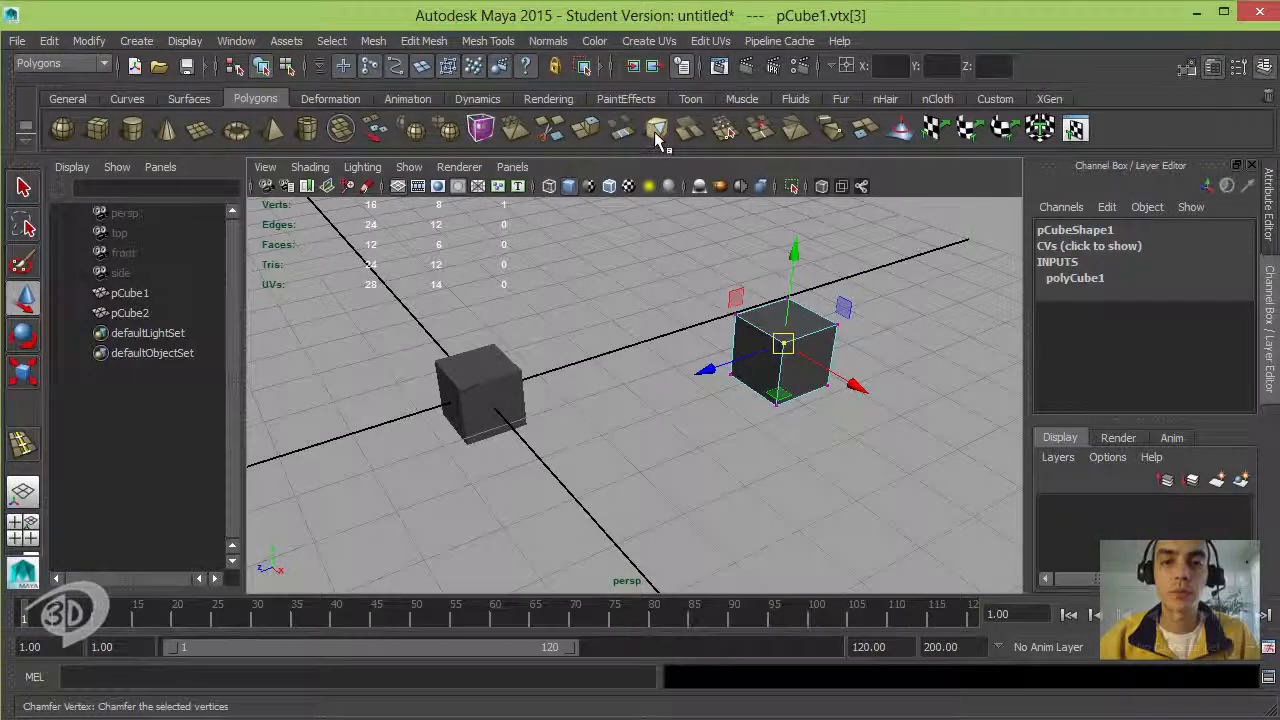
click(484, 41)
click(484, 41)
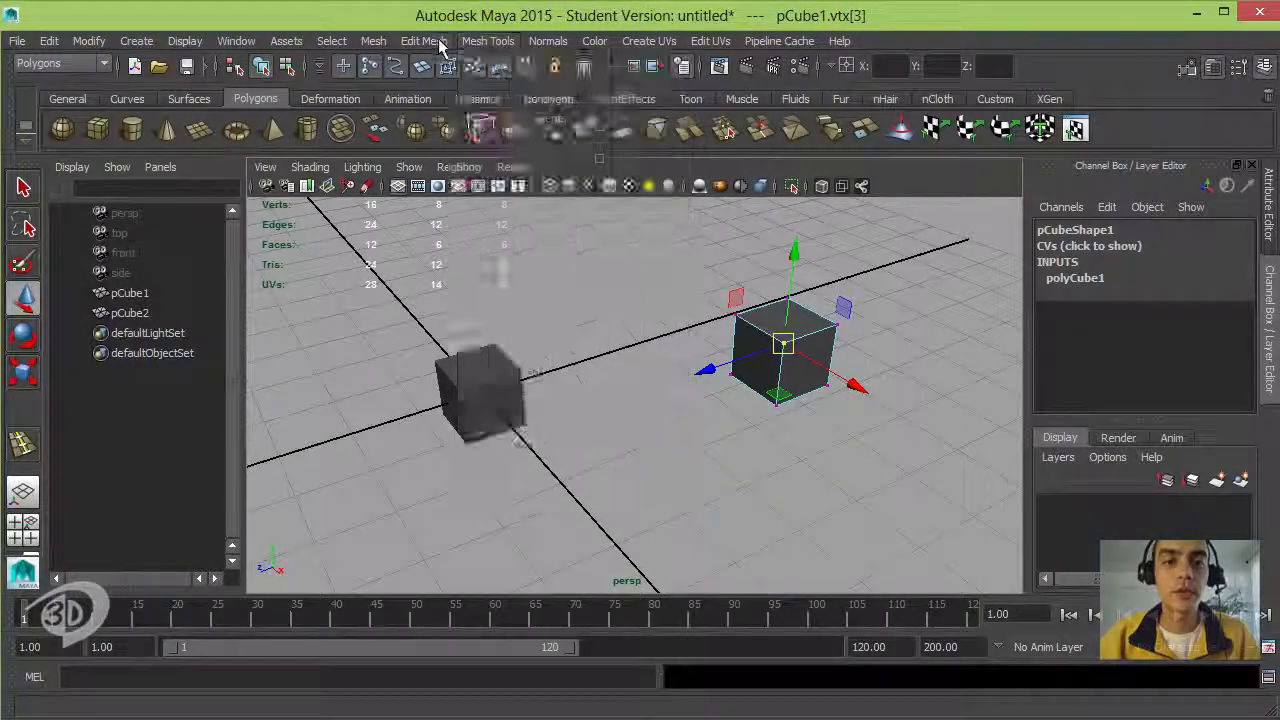
click(430, 41)
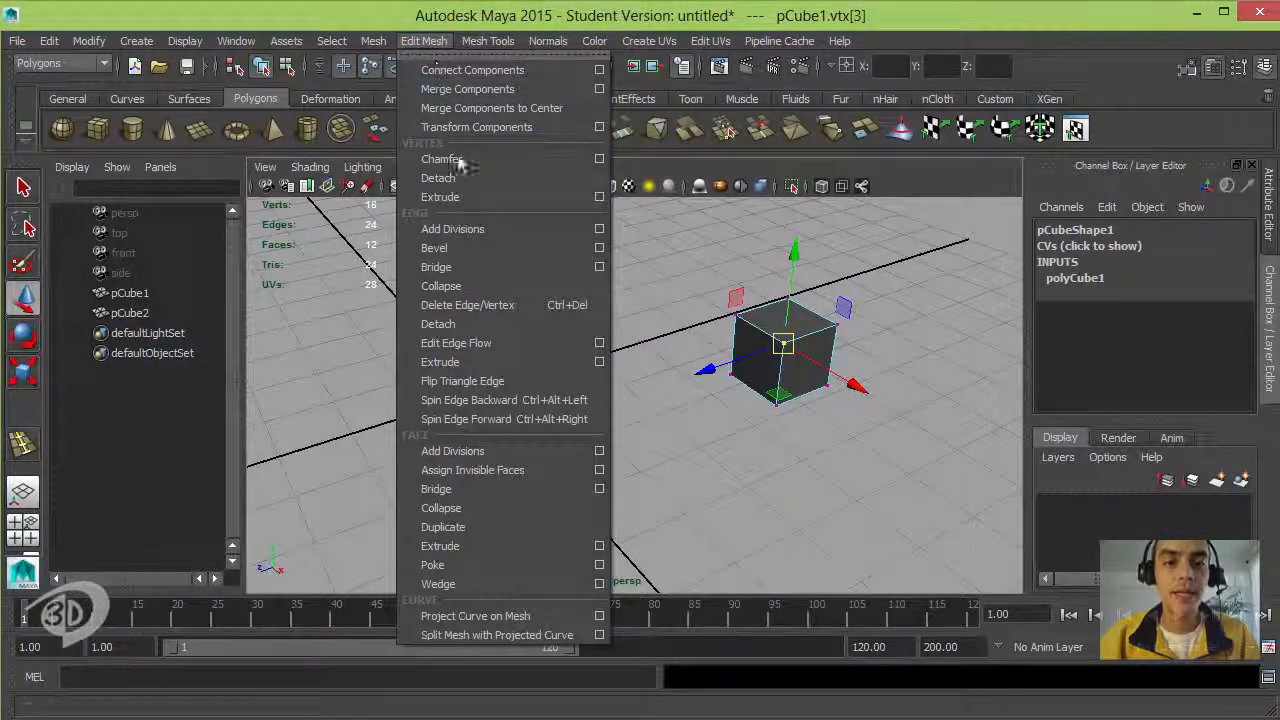
click(438, 42)
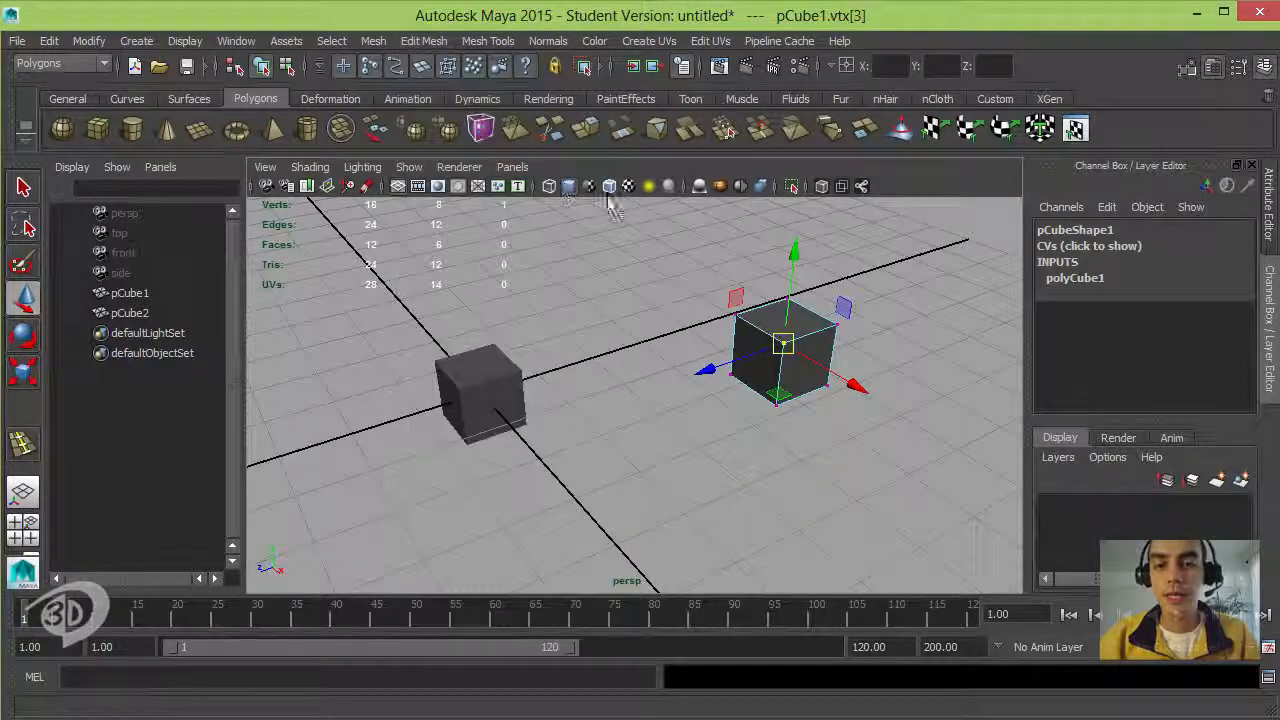
alt+middle_drag(755, 322, 630, 382)
alt+right_drag(630, 382, 831, 389)
alt+drag(831, 389, 570, 340)
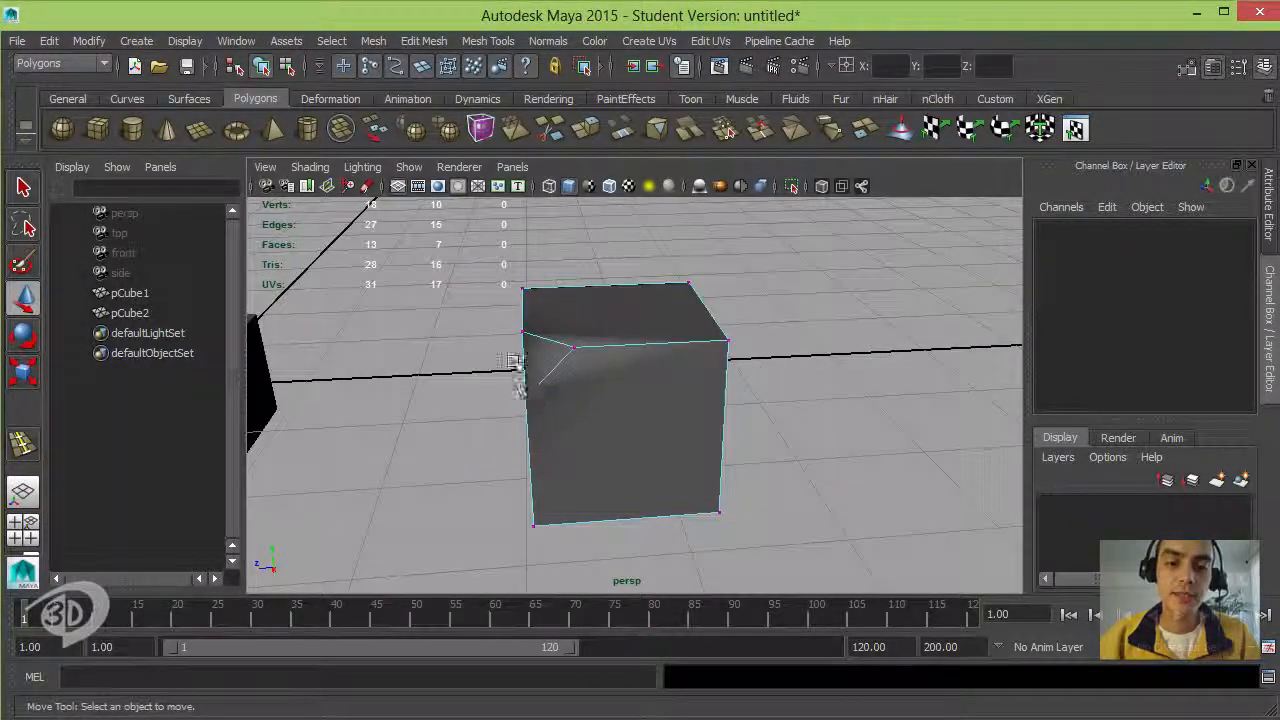
- Examine the cube's chamfered corner and its new vertices from several angles, and look up the available mesh commands
mouse_move(675, 327)
alt+mouse_down()
mouse_move(710, 323)
mouse_move(672, 340)
alt+mouse_up()
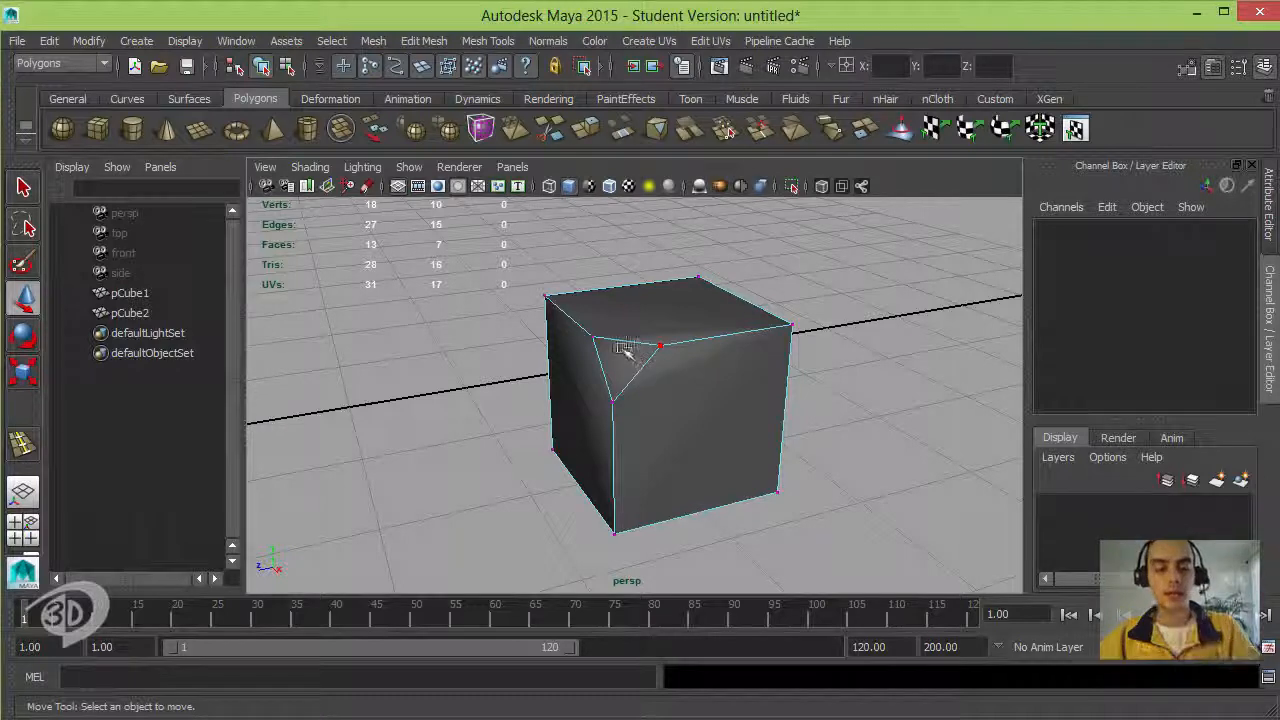
alt+drag(625, 350, 423, 306)
alt+drag(510, 365, 640, 388)
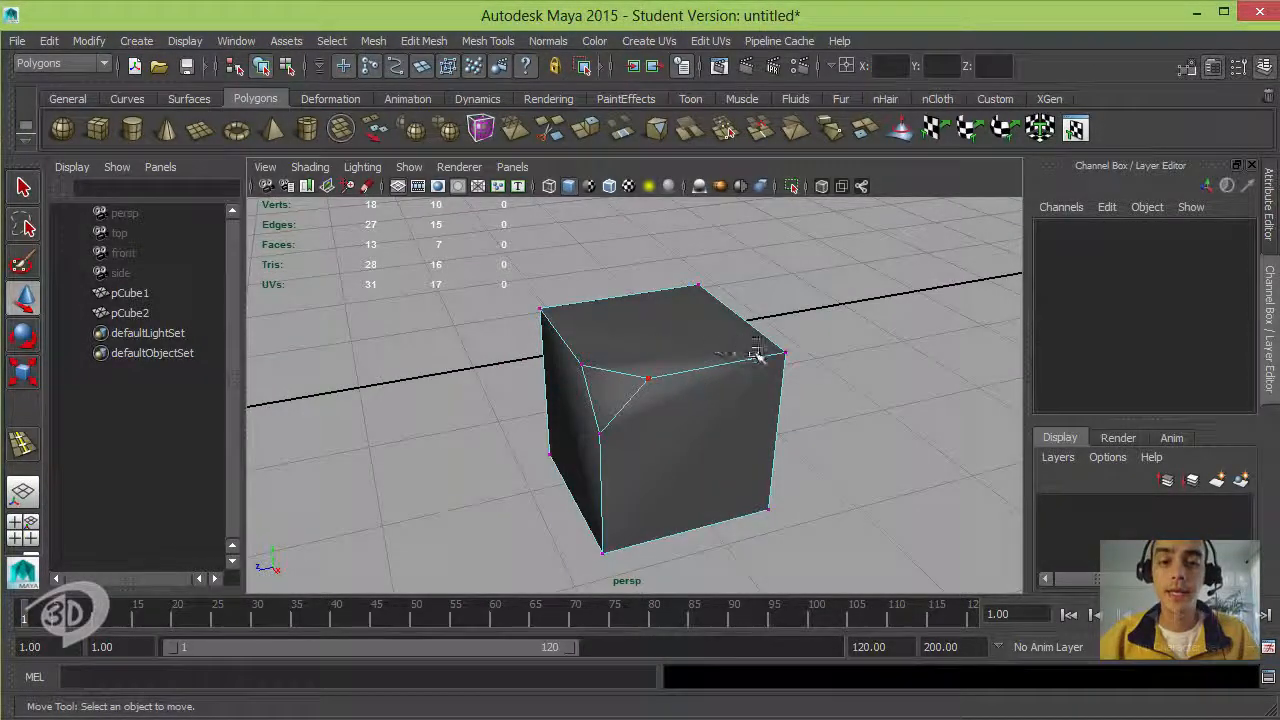
alt+drag(757, 355, 643, 391)
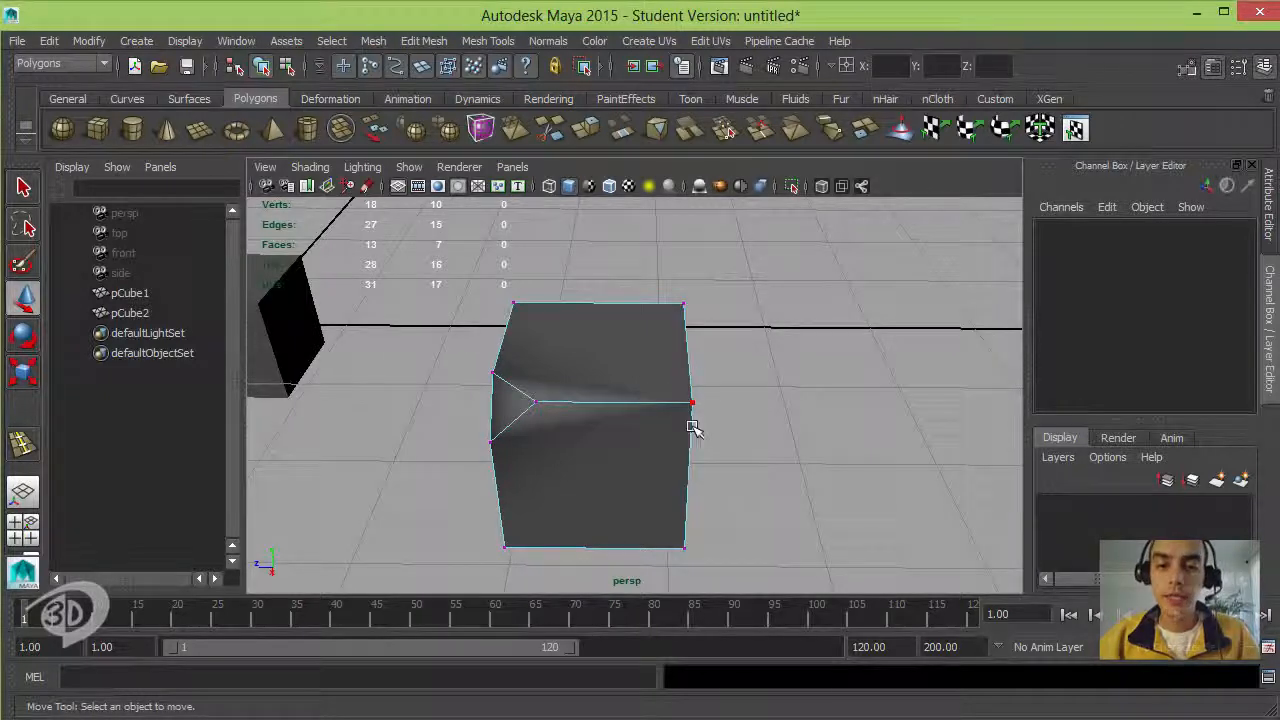
alt+drag(693, 428, 616, 413)
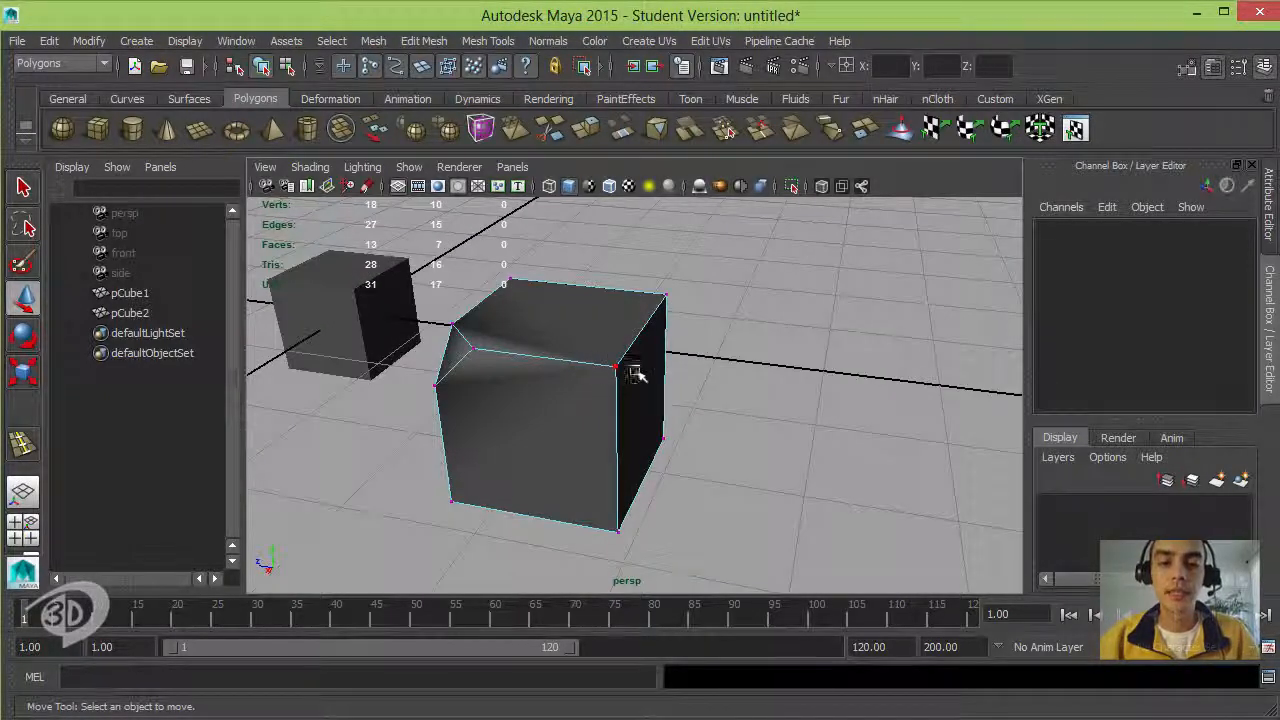
alt+drag(584, 379, 665, 358)
alt+drag(660, 305, 597, 329)
click(422, 41)
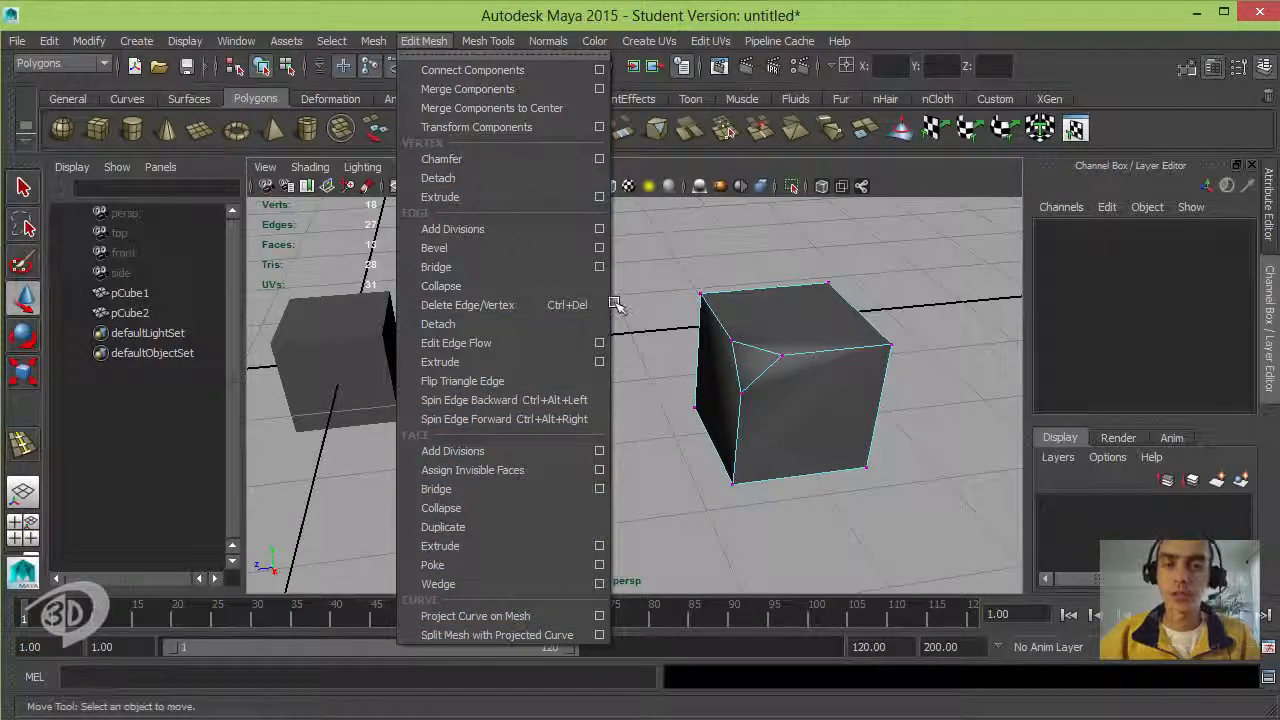
mouse_move(373, 40)
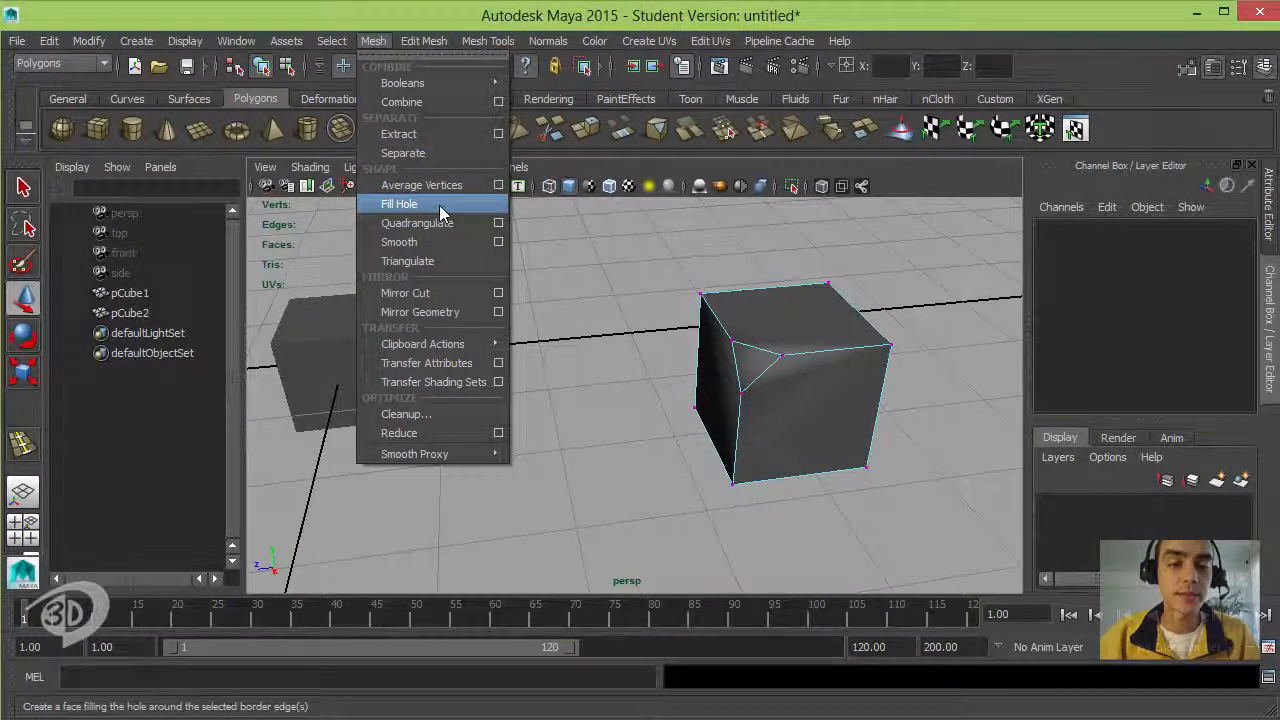
- Create a third polygon cube and move it away from the origin to about X -0.199, Y 1.034, Z -1.924
click(589, 362)
alt+drag(589, 363, 622, 405)
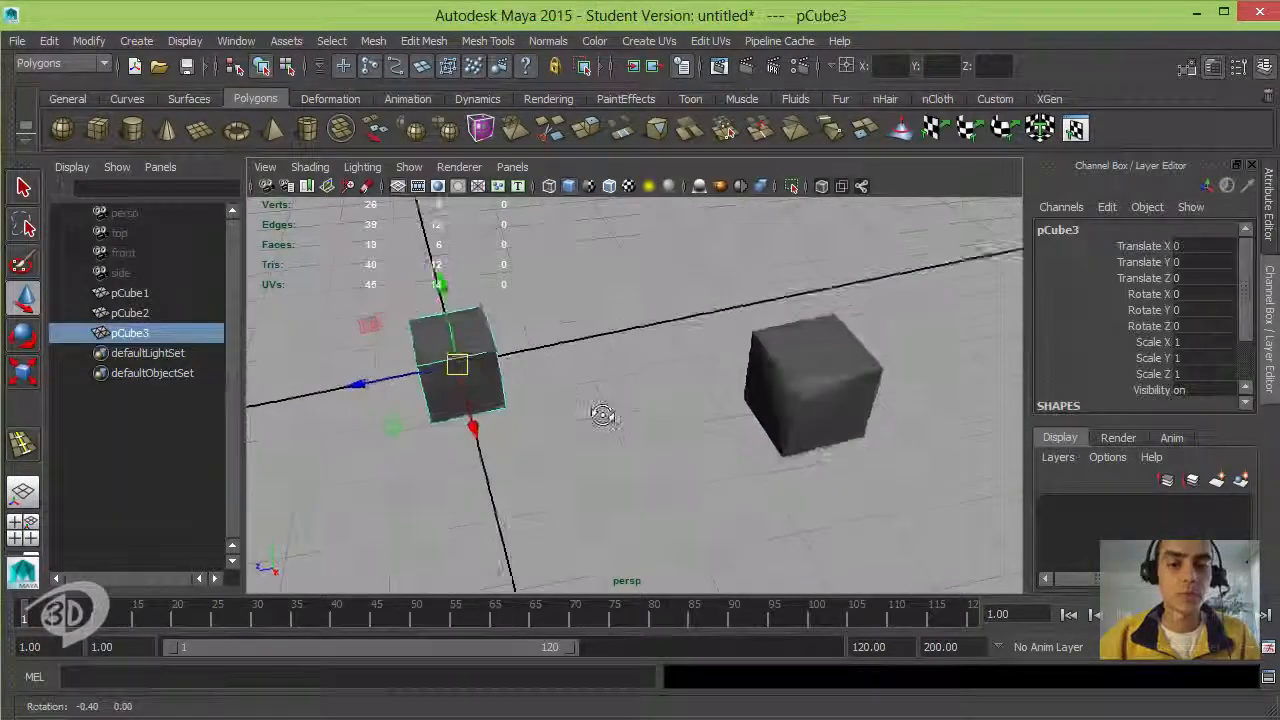
drag(462, 376, 578, 365)
- Create a polygon plane at the origin and scale it uniformly to about 9.817
click(200, 135)
key(r)
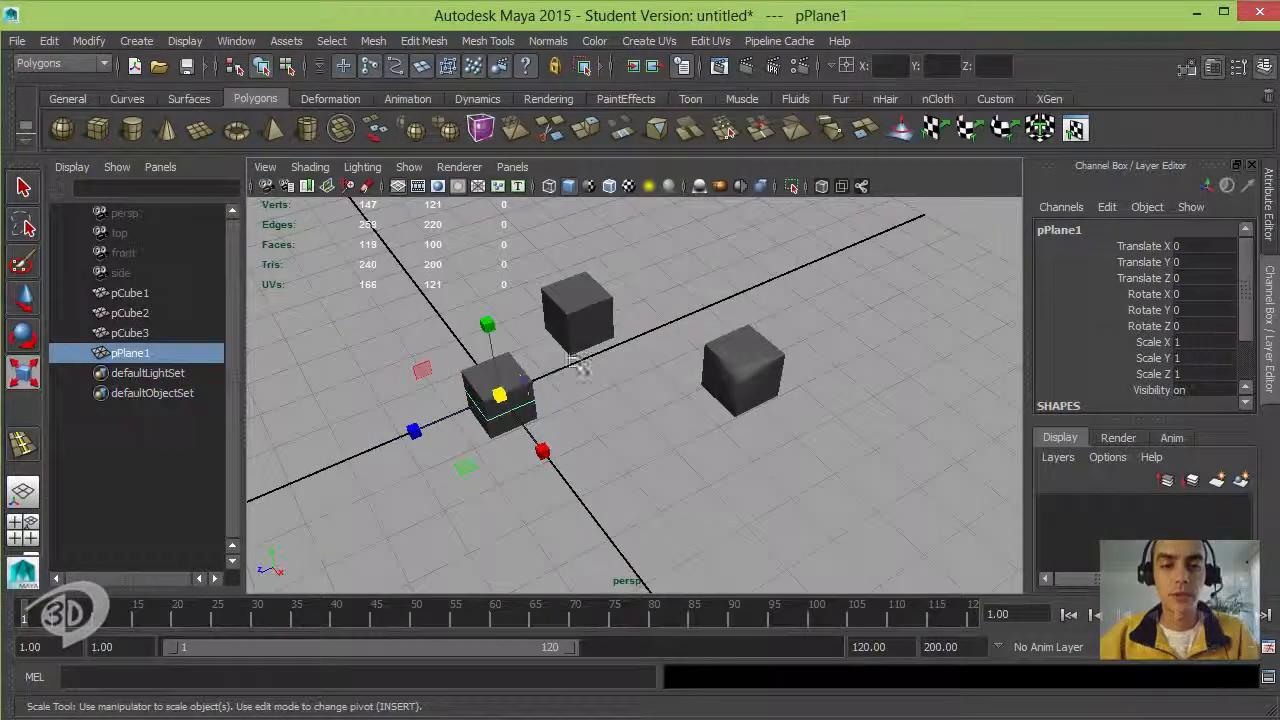
middle_drag(575, 362, 830, 295)
middle_drag(616, 344, 765, 298)
key(w)
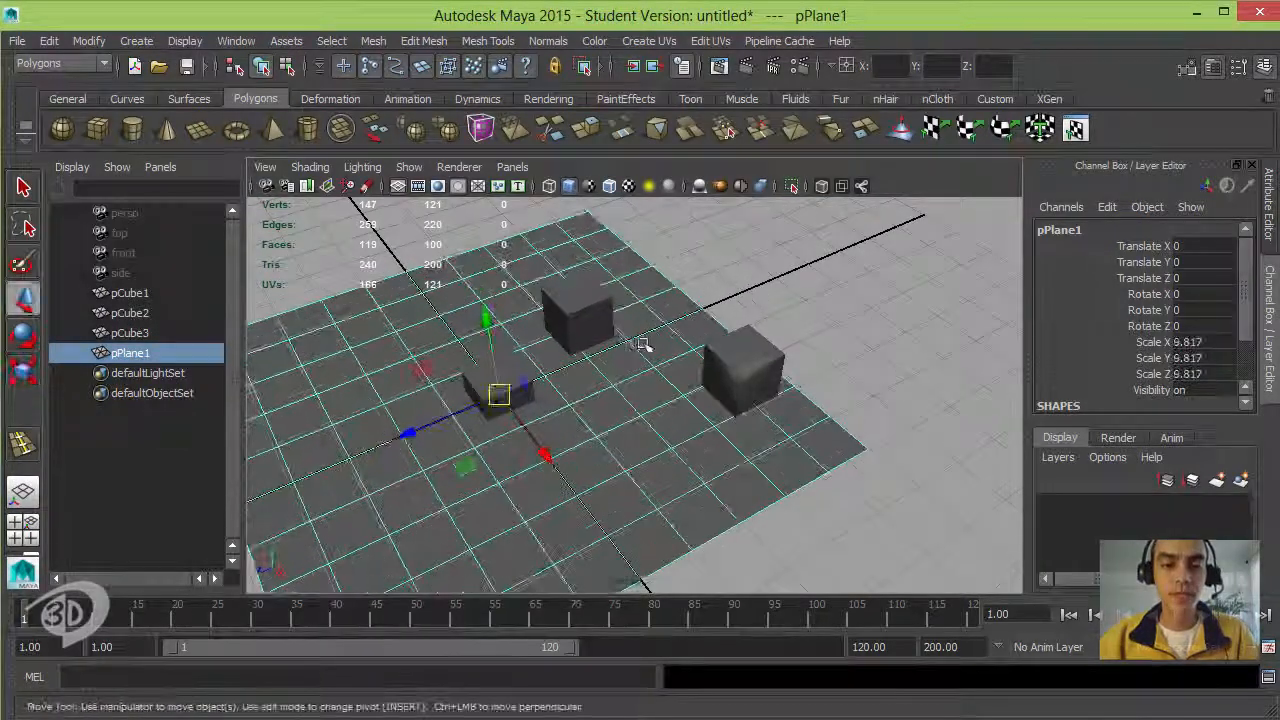
- Move the plane to about X -0.881, Y 0.723, Z 3.131
alt+drag(643, 343, 466, 374)
middle_drag(500, 370, 377, 317)
drag(377, 317, 379, 315)
alt+right_drag(600, 383, 871, 429)
alt+middle_drag(606, 371, 766, 411)
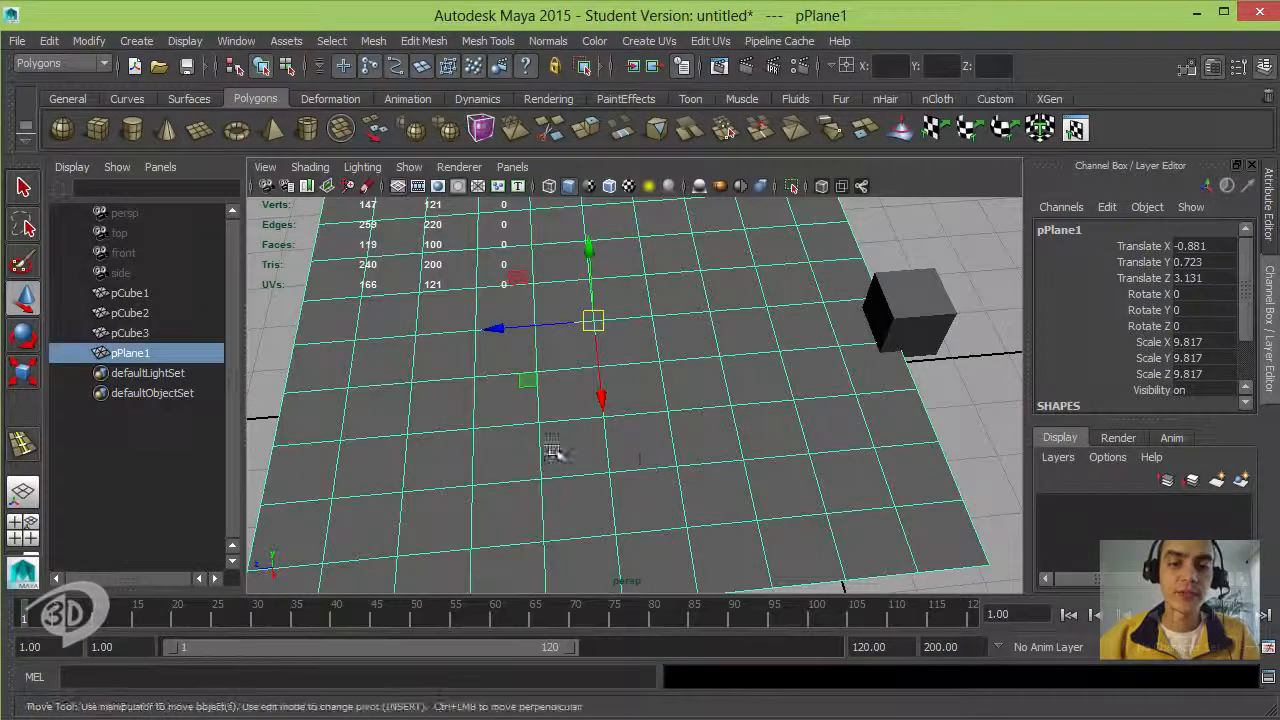
- Delete a single interior face of the plane to open a hole in it
key(F11)
click(571, 450)
alt+drag(680, 375, 632, 312)
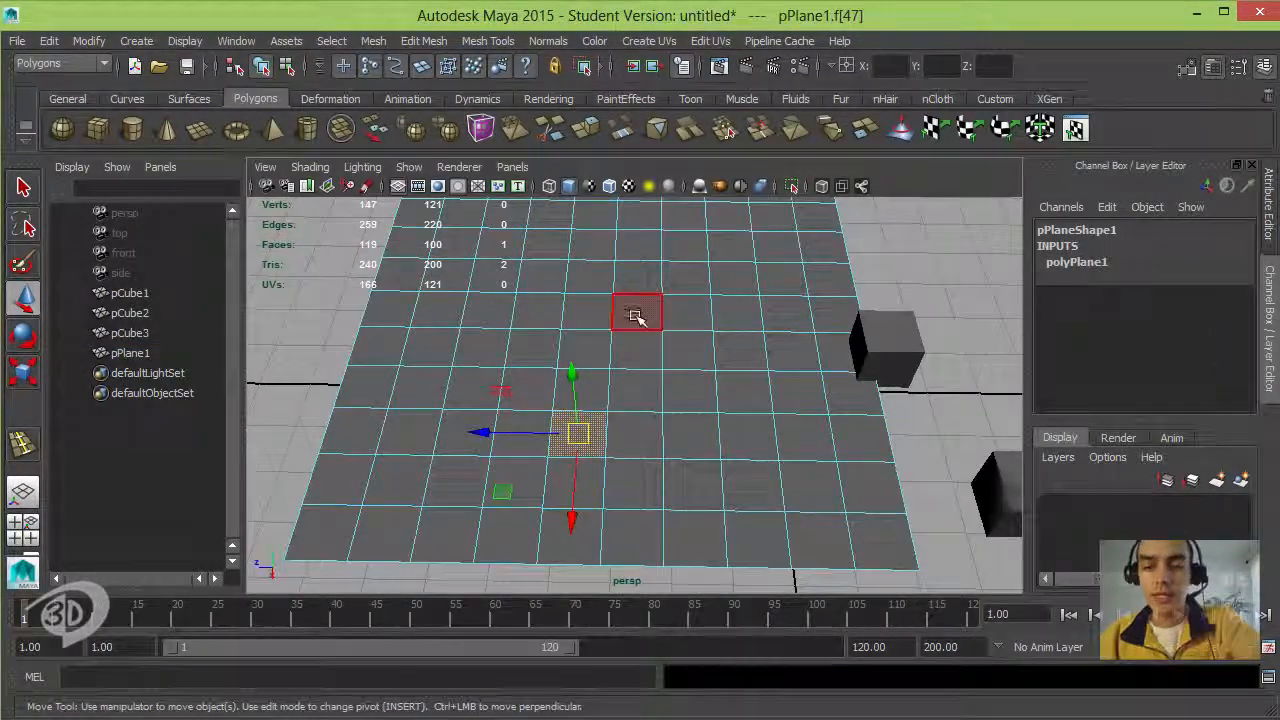
key(Delete)
alt+drag(676, 378, 583, 363)
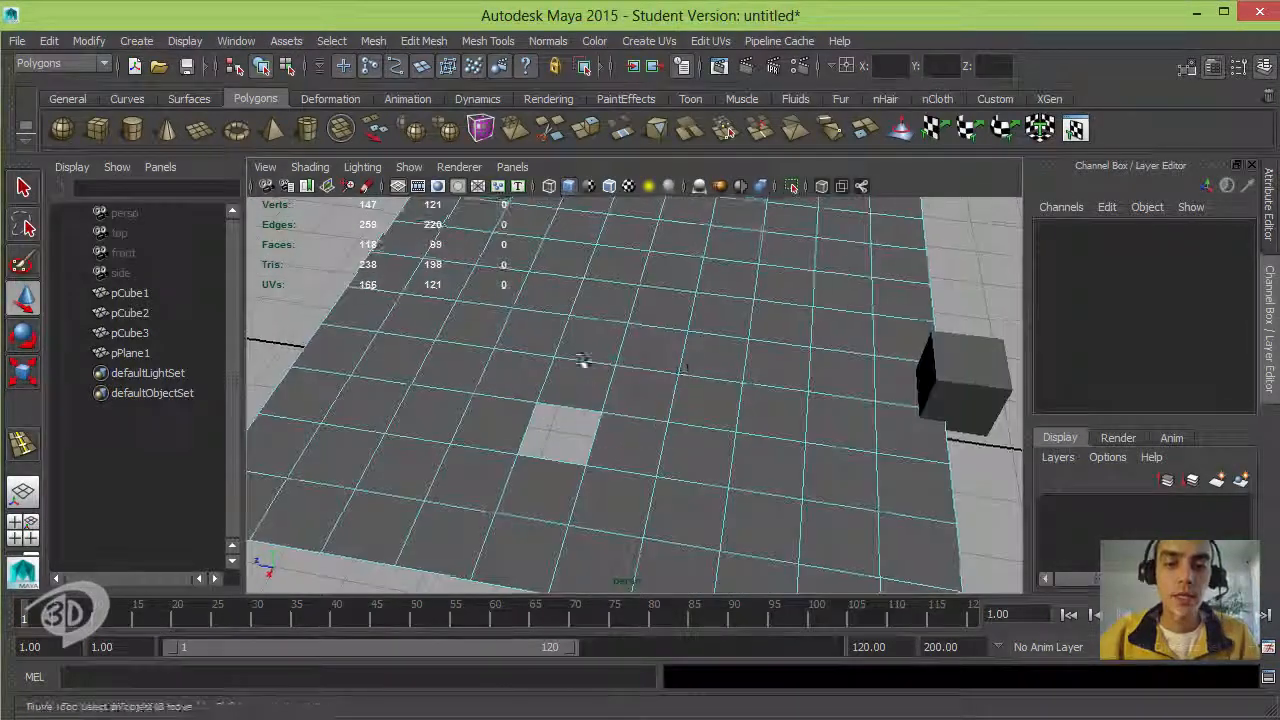
- Apply Fill Hole to the whole plane in object mode
click(586, 337)
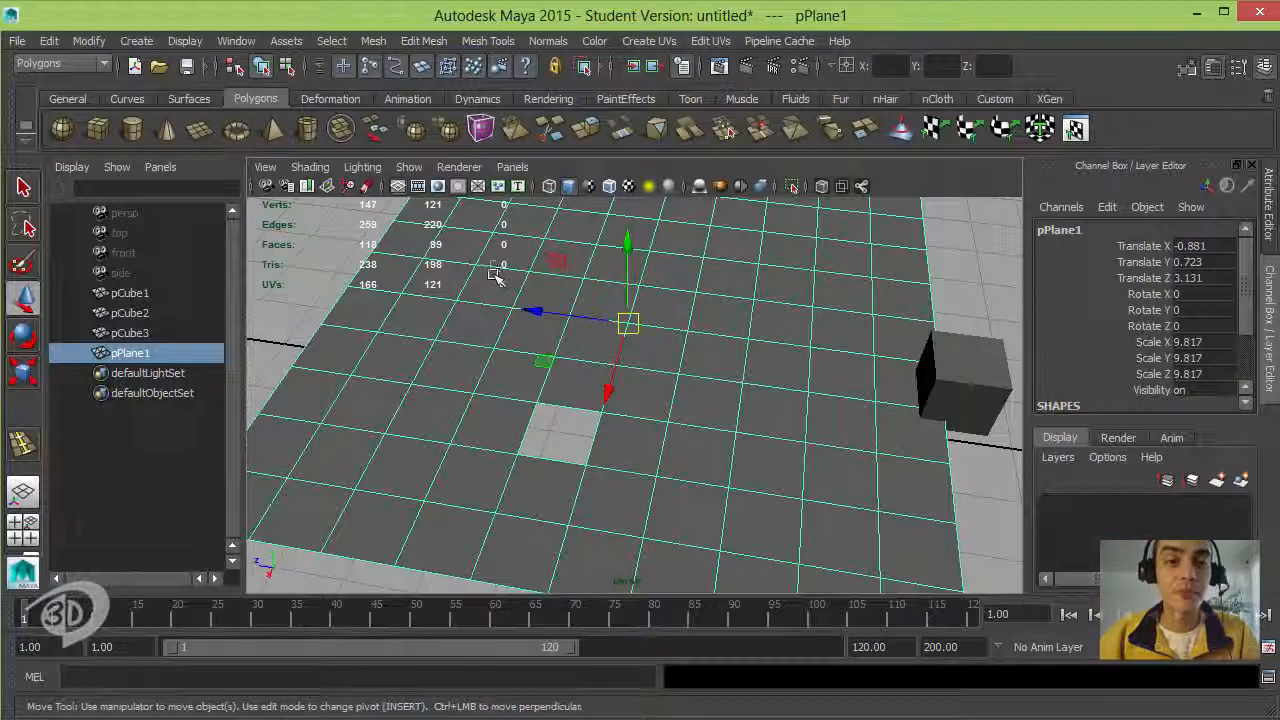
click(424, 41)
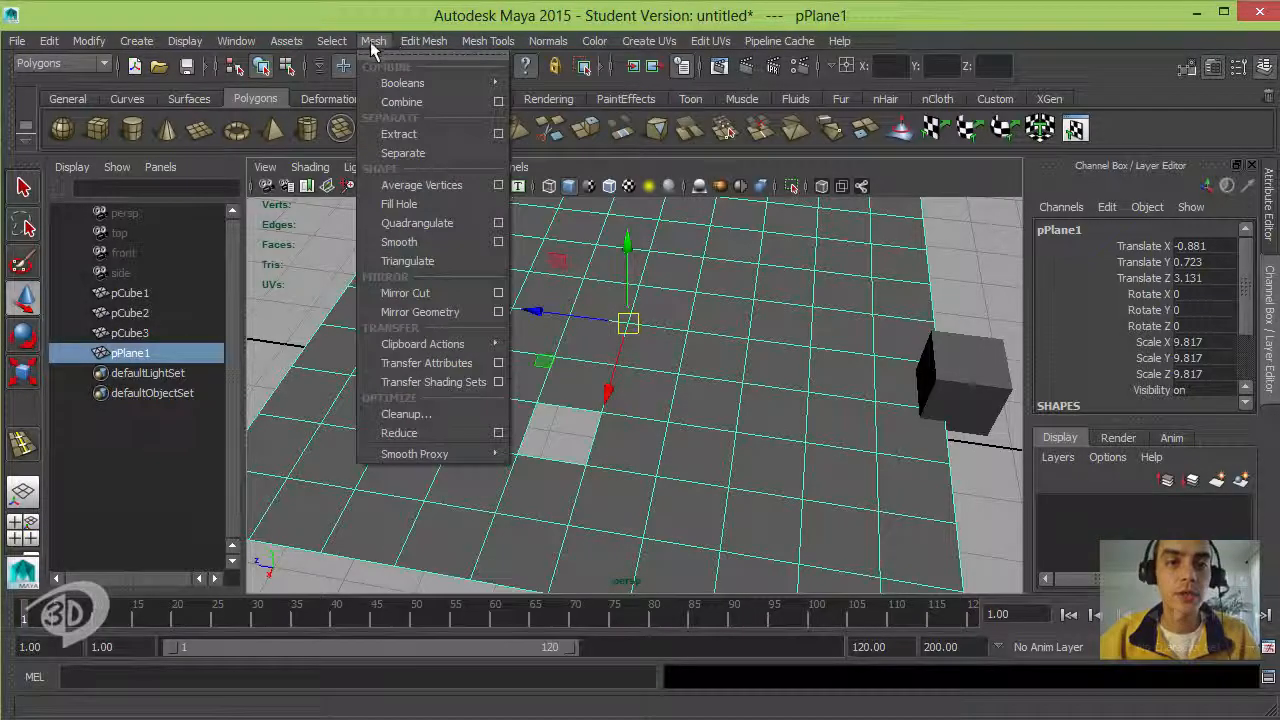
click(431, 203)
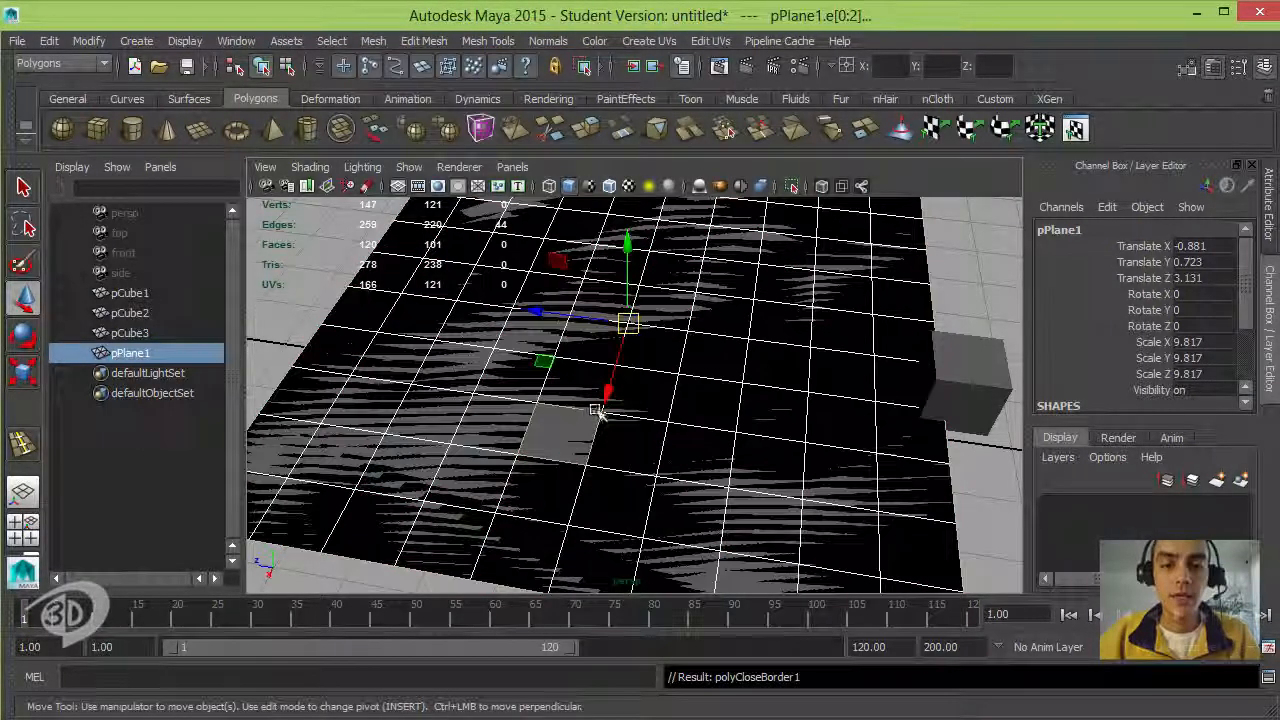
- Lower the plane beneath the grid to about Y -1.117
alt+drag(597, 370, 532, 338)
drag(609, 300, 608, 470)
drag(592, 398, 583, 381)
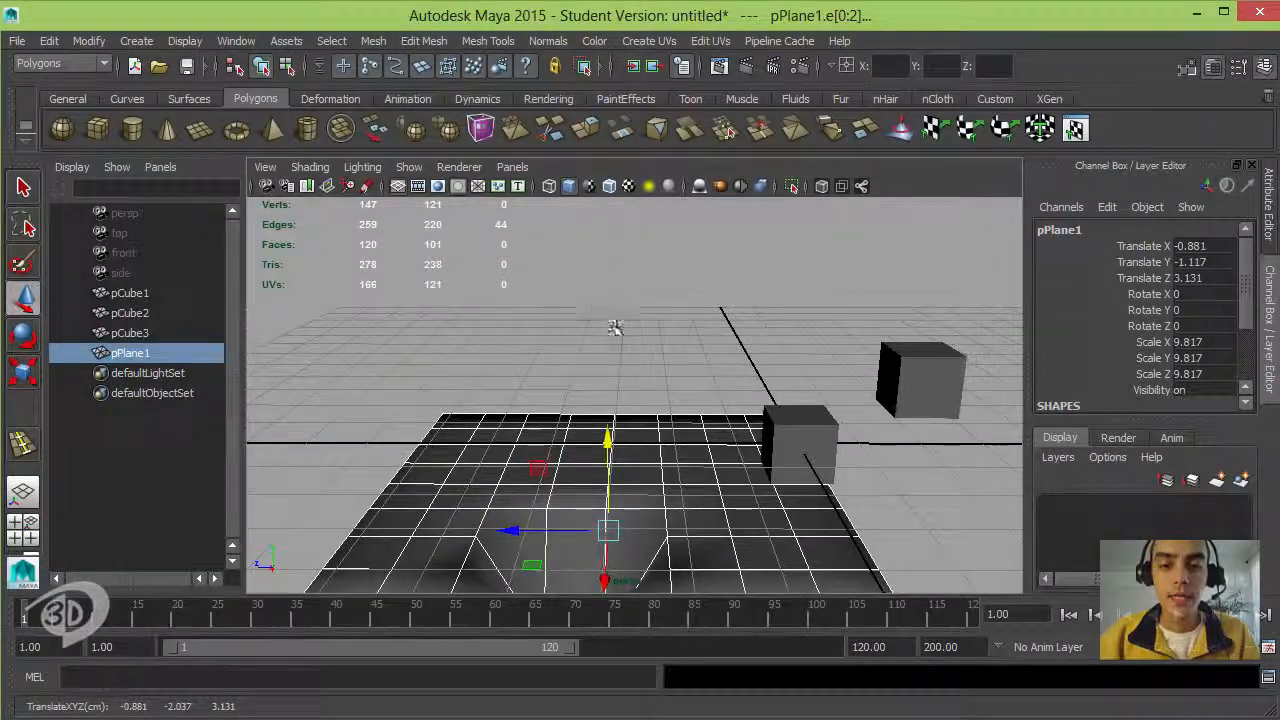
- Inspect the filled plane from several sides and delete the whole plane object
alt+drag(584, 436, 873, 498)
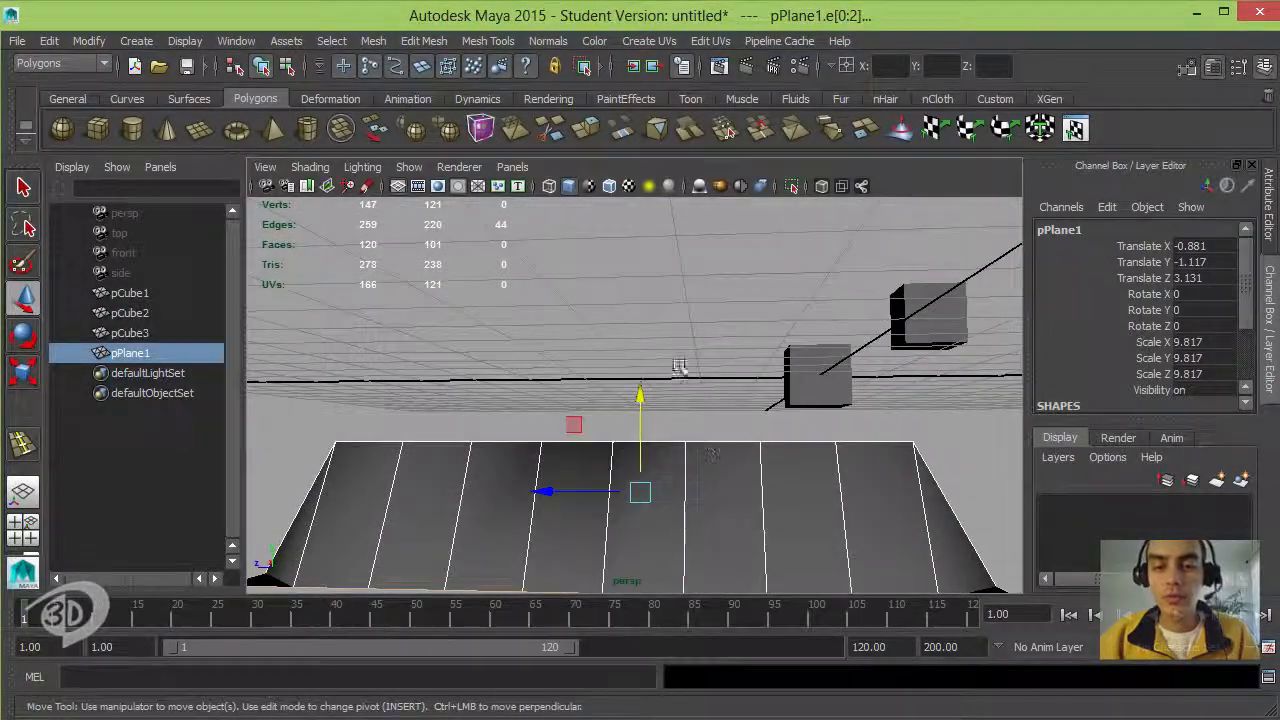
alt+drag(679, 368, 706, 328)
key(F8)
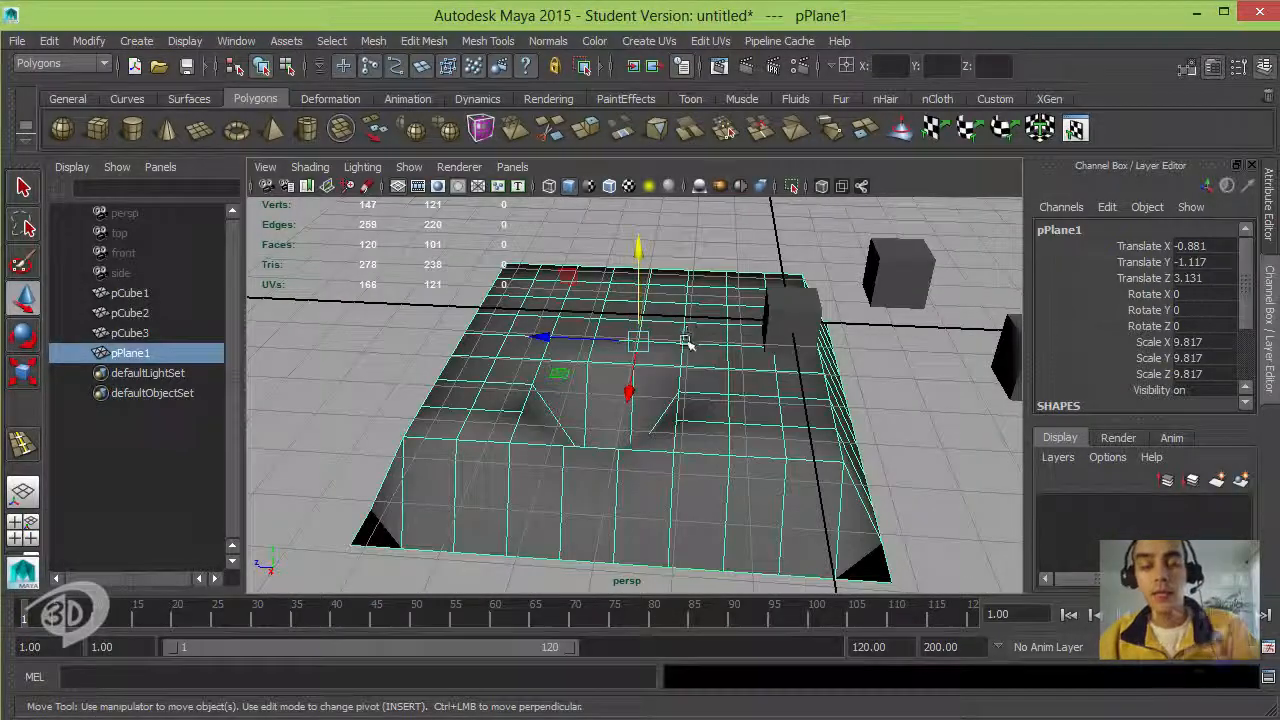
key(Delete)
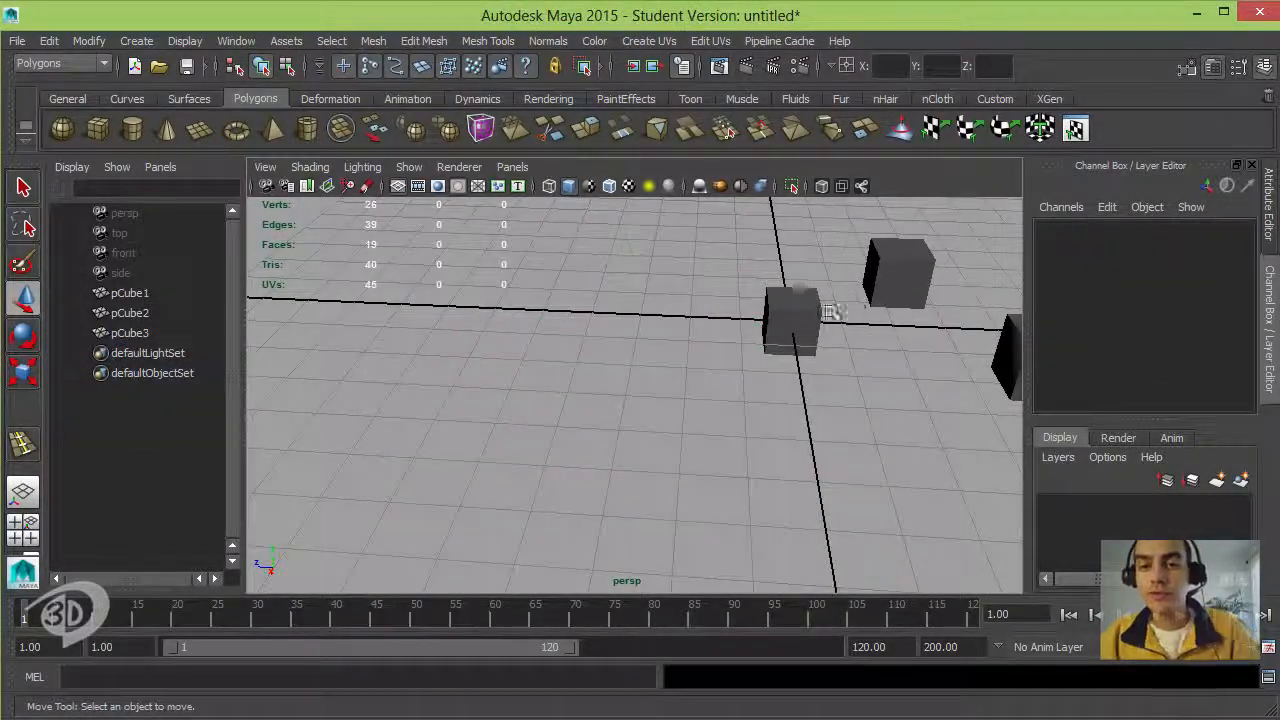
- Frame the third cube, delete one of its side faces to leave it open, and return to object mode
click(905, 282)
key(f)
alt+drag(865, 320, 675, 390)
key(F11)
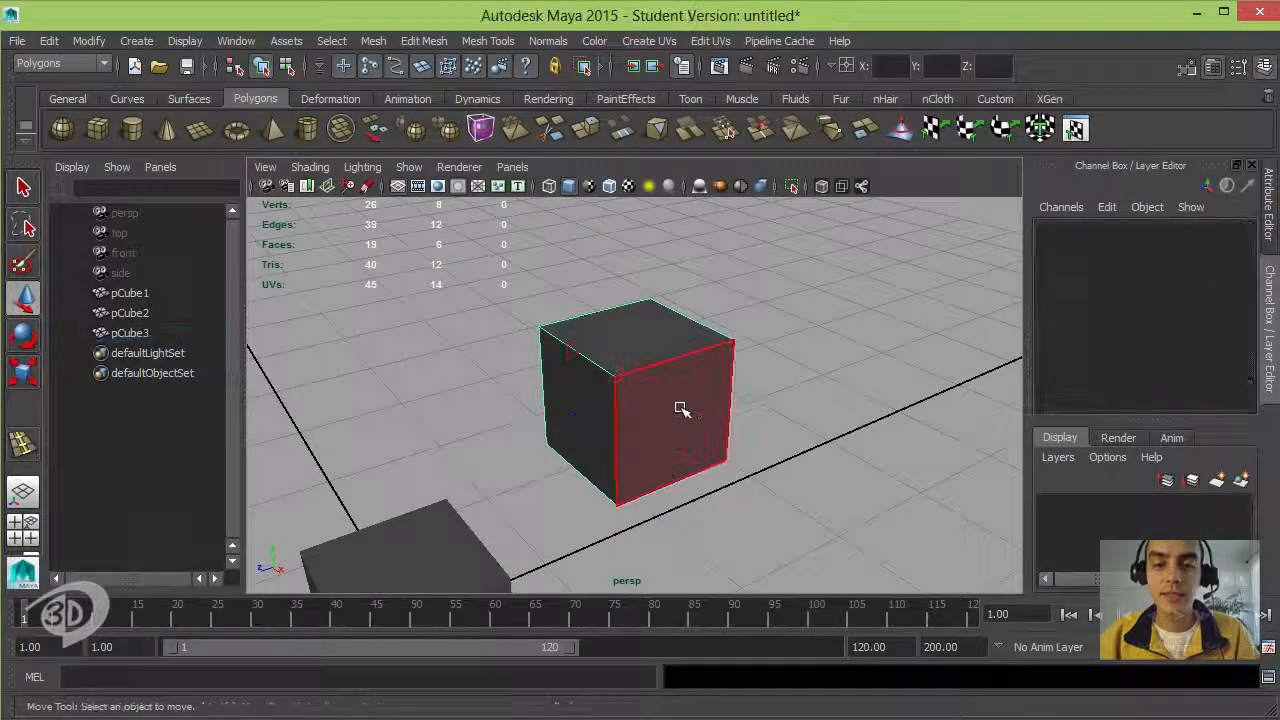
click(698, 413)
key(Delete)
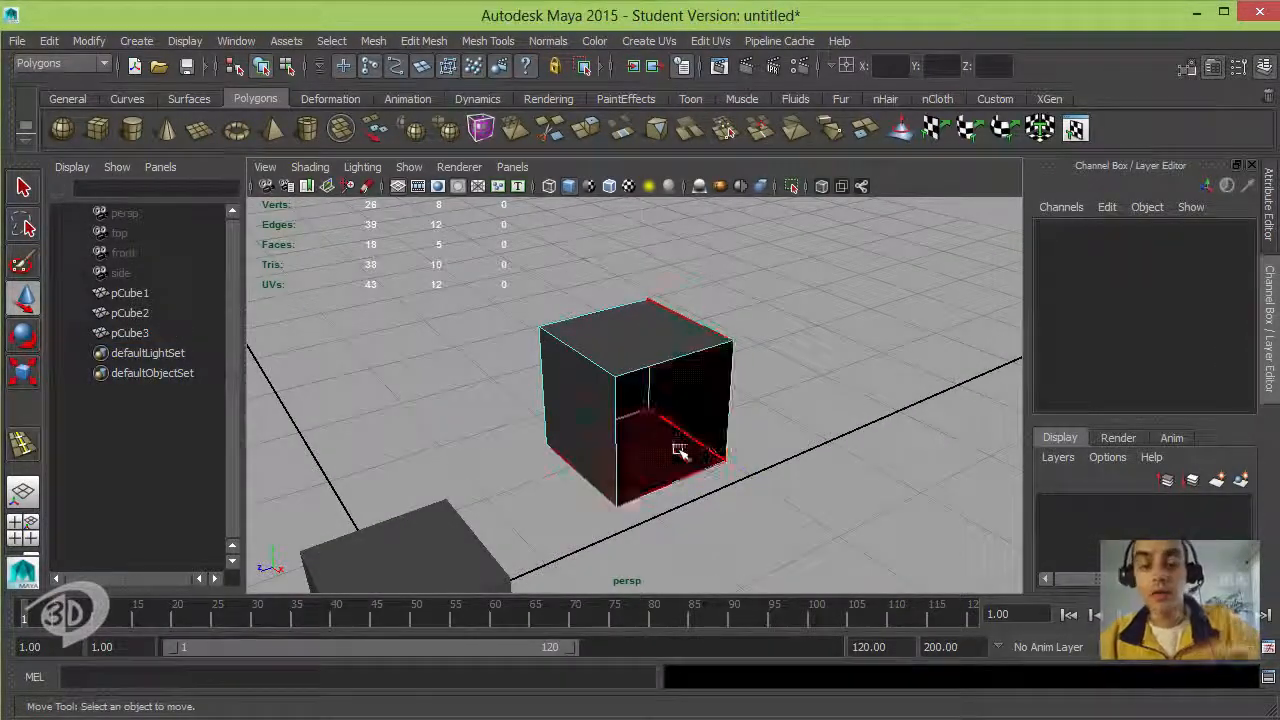
key(F8)
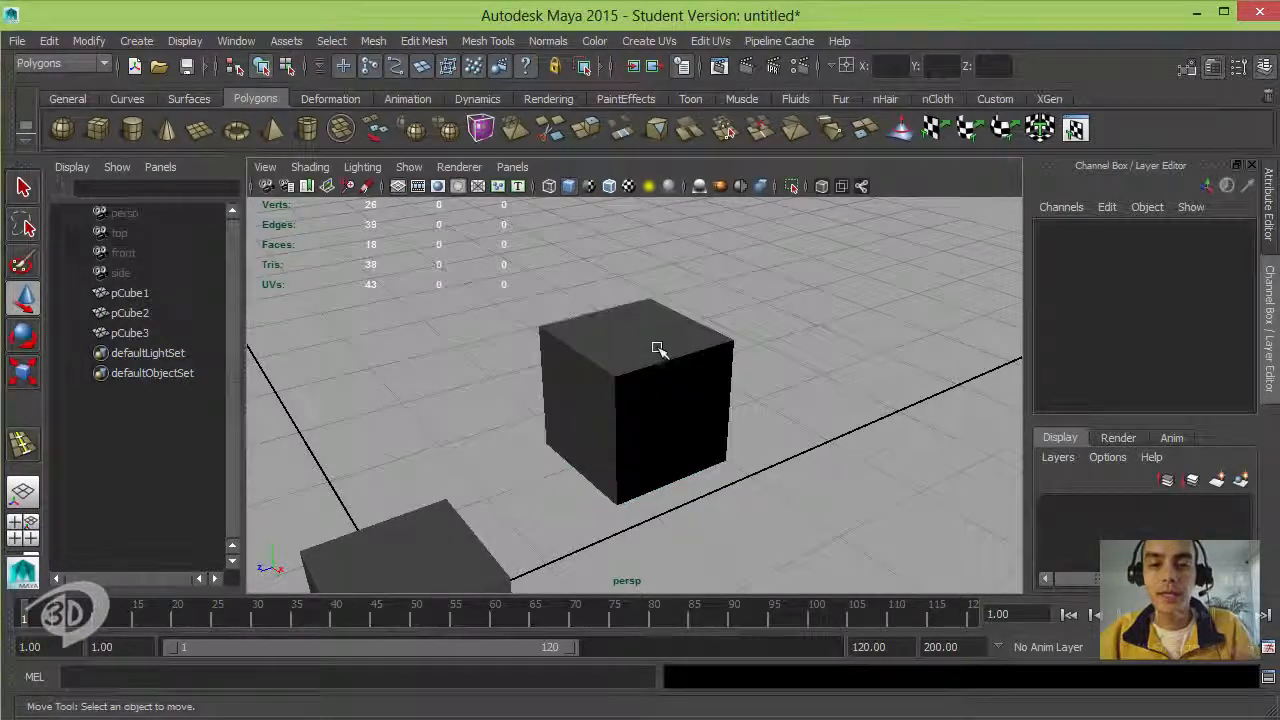
- Close the third cube's open side with Fill Hole and check the new face
click(615, 314)
alt+drag(711, 388, 685, 328)
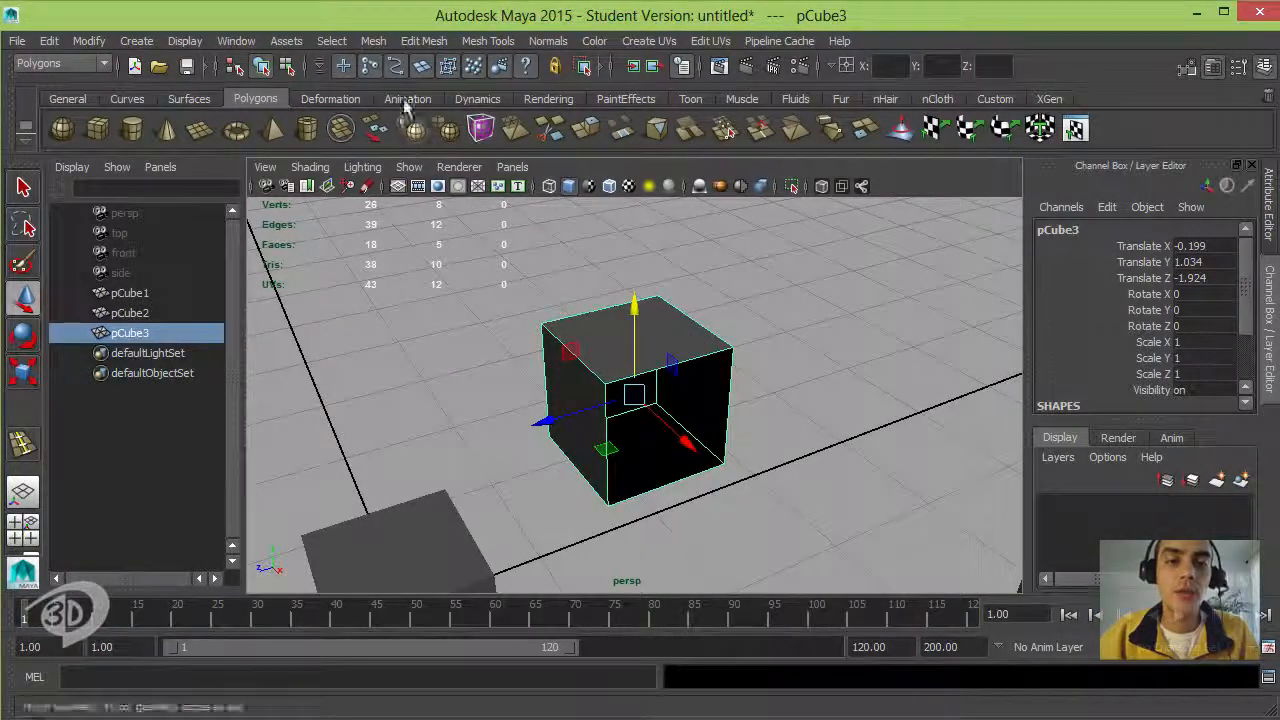
click(487, 41)
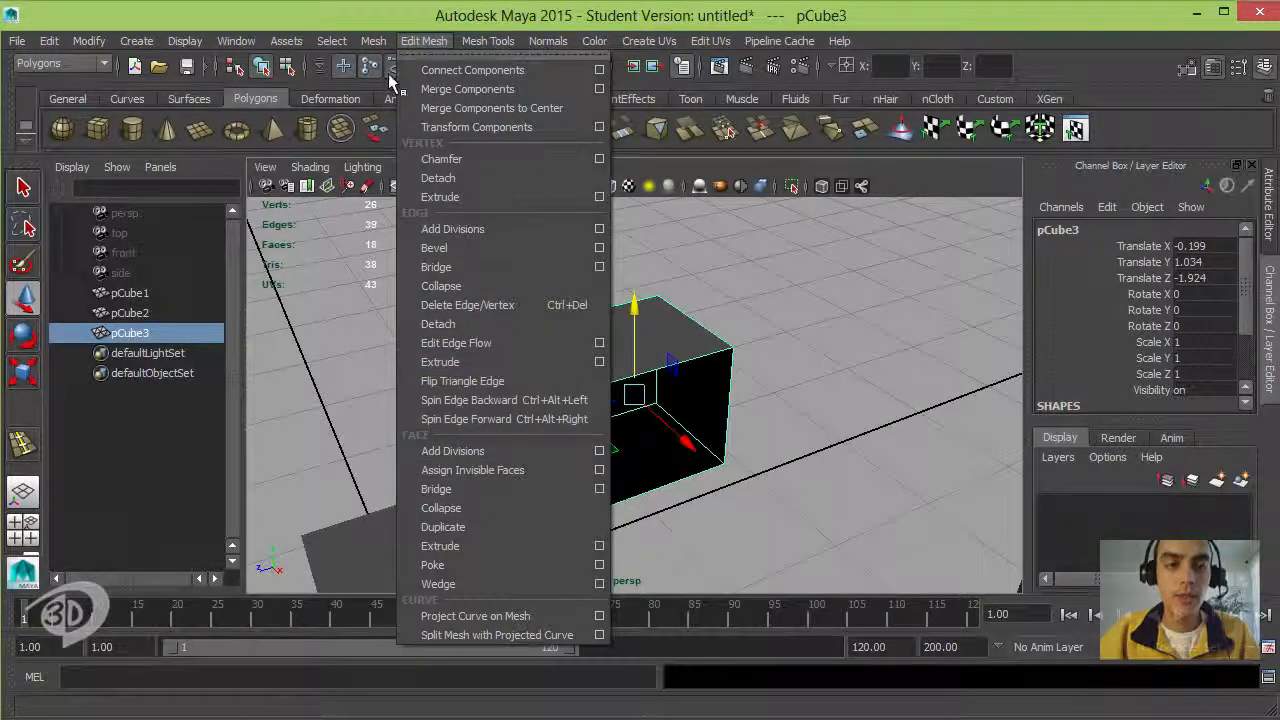
mouse_move(373, 41)
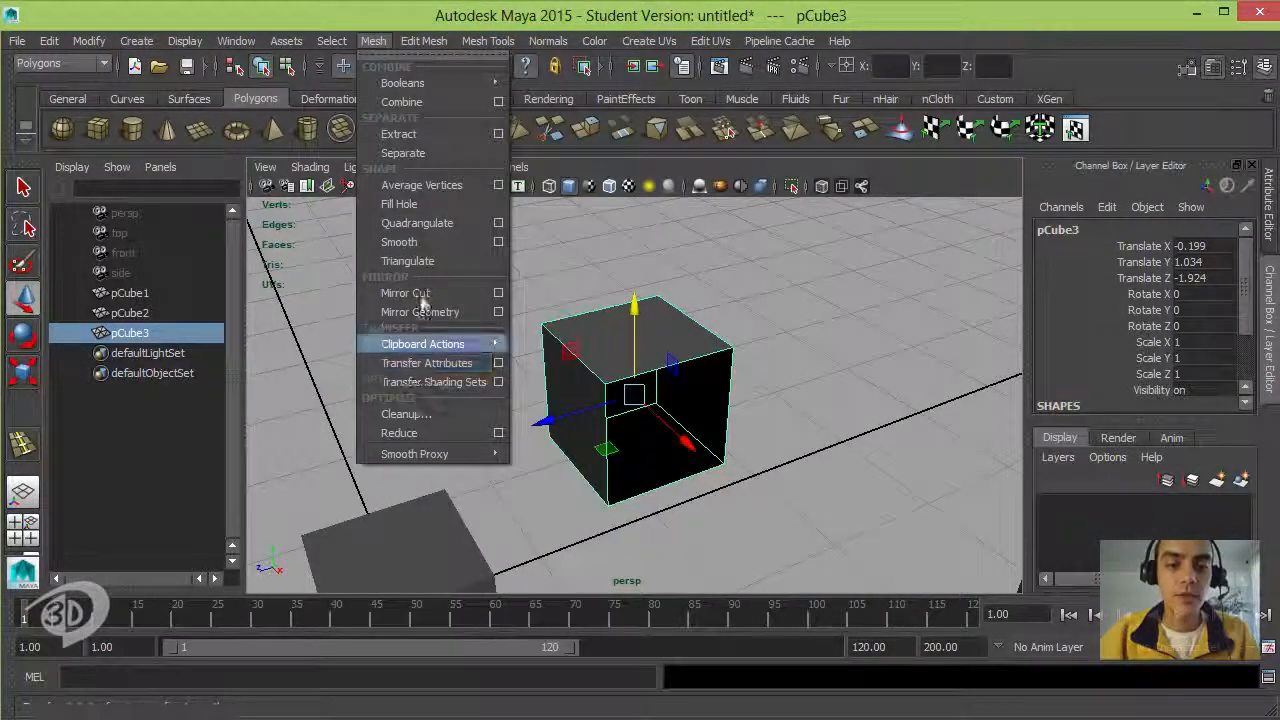
click(400, 203)
alt+drag(570, 376, 343, 409)
right_drag(646, 436, 674, 371)
click(676, 371)
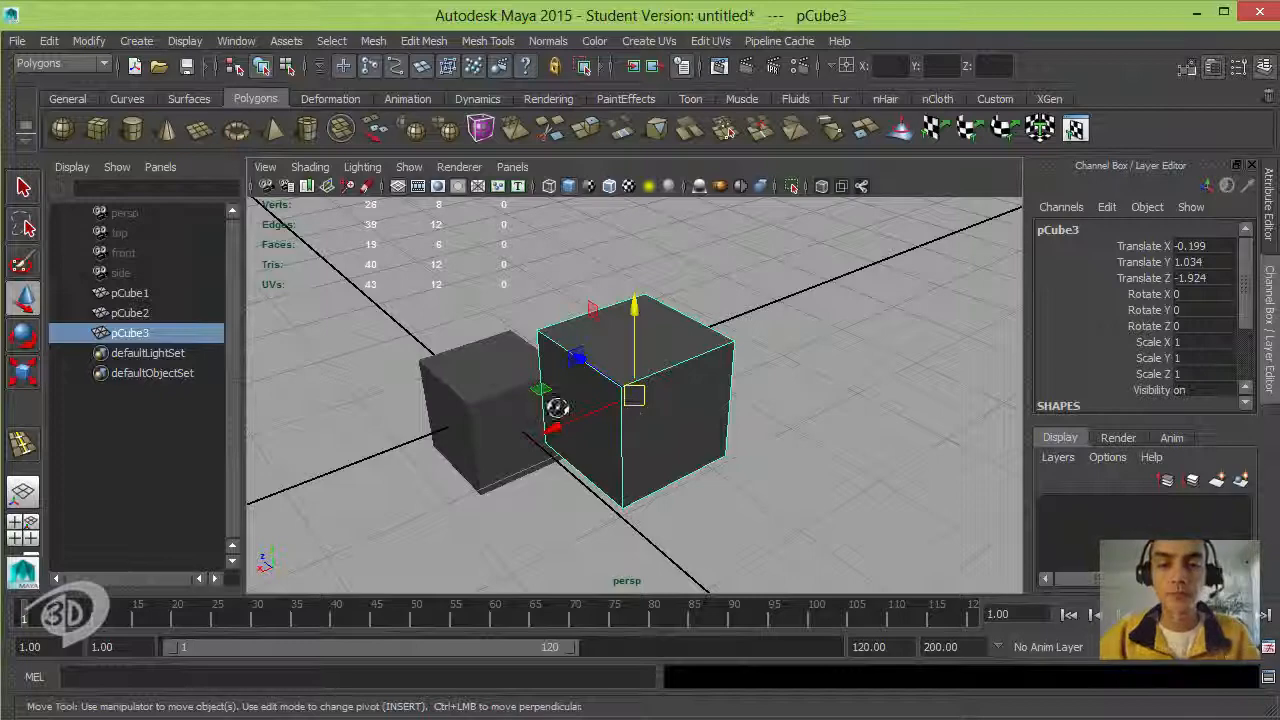
- Create a polygon sphere and move it clear of the cubes, to about X -1.265, Y 1.397, Z 1.766
alt+drag(557, 407, 640, 392)
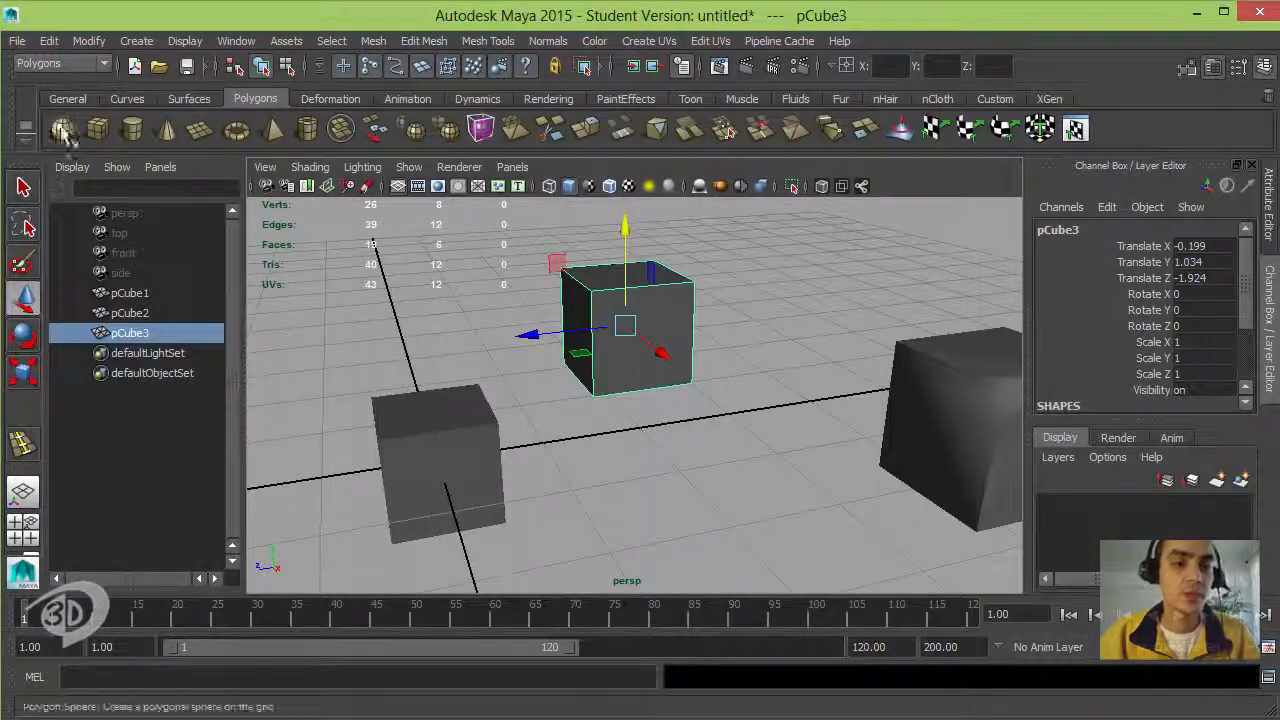
click(64, 134)
alt+middle_drag(586, 335, 626, 288)
alt+right_drag(626, 288, 575, 300)
drag(516, 423, 412, 337)
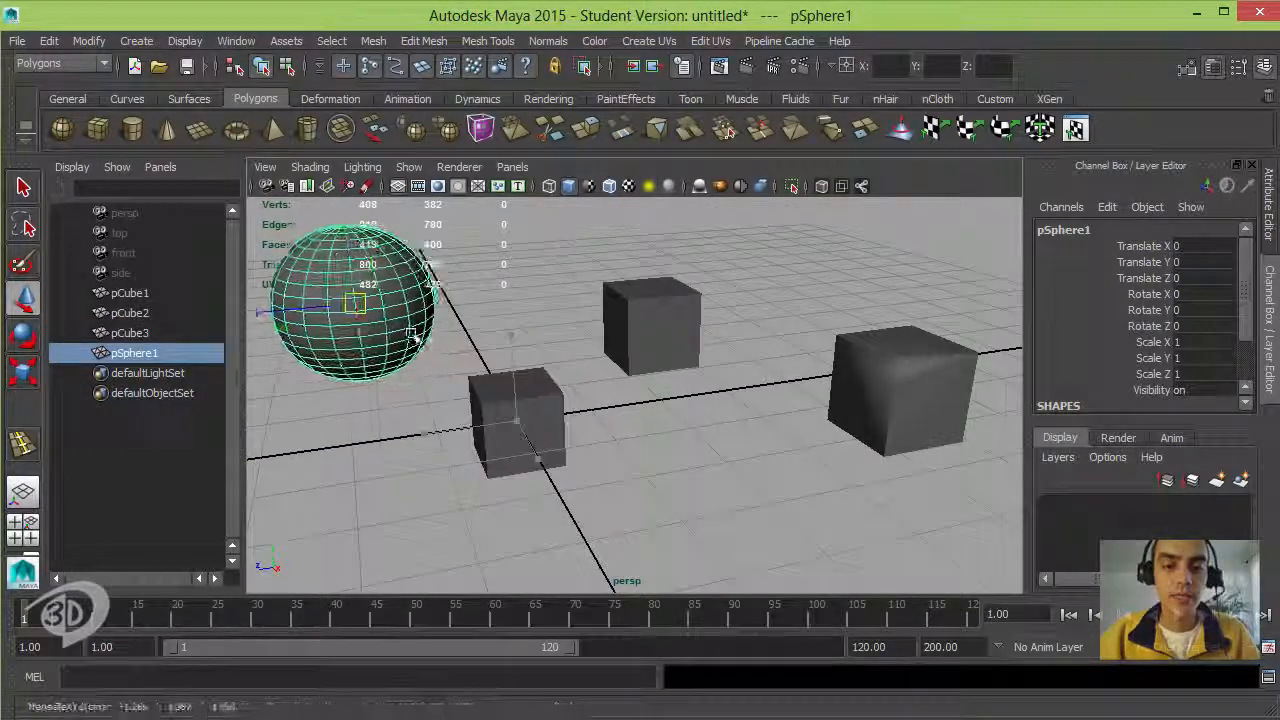
- Delete an irregular patch of faces from the sphere's side to open a hole, and return to object mode
alt+middle_drag(743, 420, 965, 485)
alt+right_drag(965, 485, 1160, 474)
right_drag(629, 310, 630, 358)
mouse_move(634, 323)
mouse_down()
mouse_move(657, 372)
mouse_move(600, 366)
mouse_move(631, 460)
mouse_move(586, 396)
mouse_up()
key(Delete)
right_drag(586, 394, 703, 294)
click(703, 294)
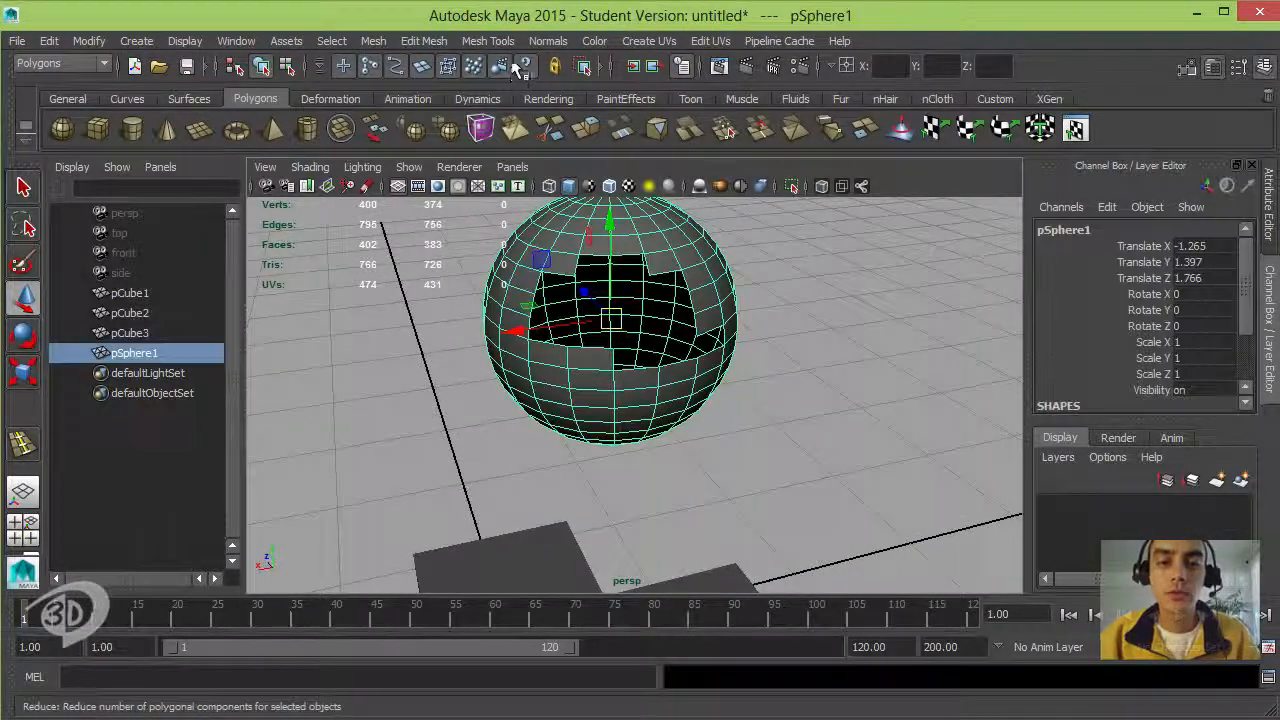
- Close the hole in the sphere with Fill Hole
click(546, 44)
click(374, 41)
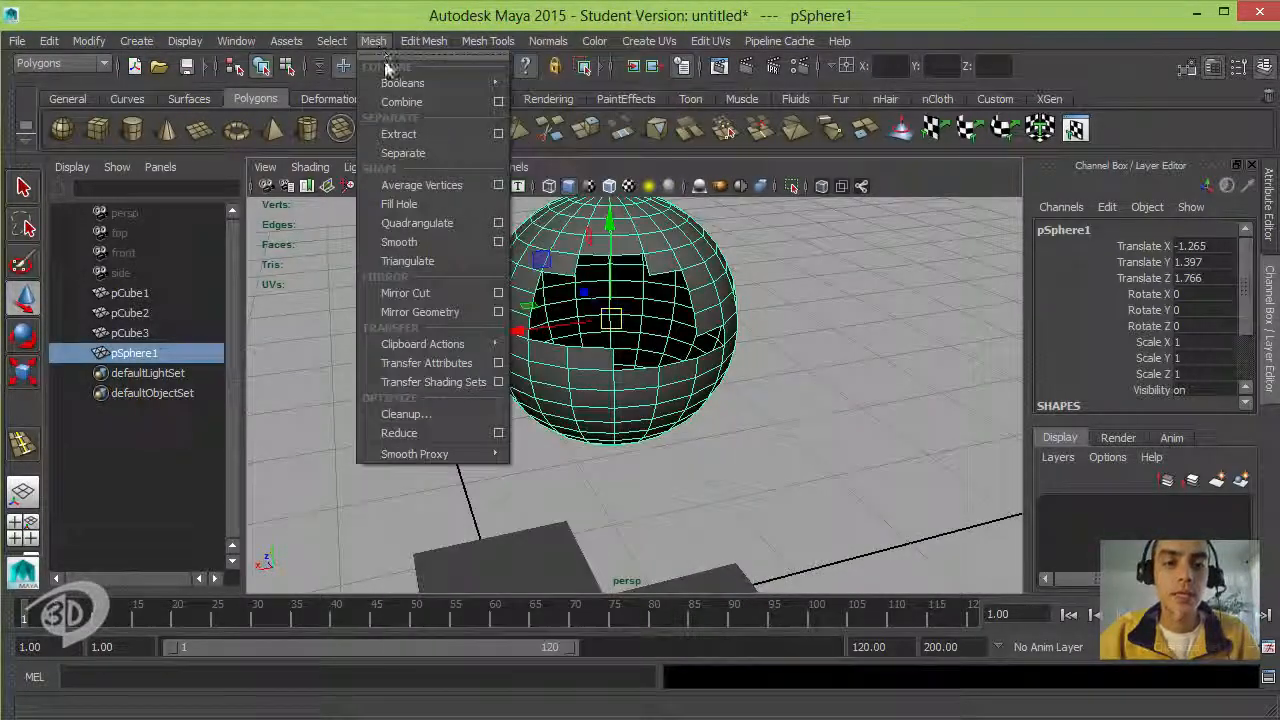
click(400, 204)
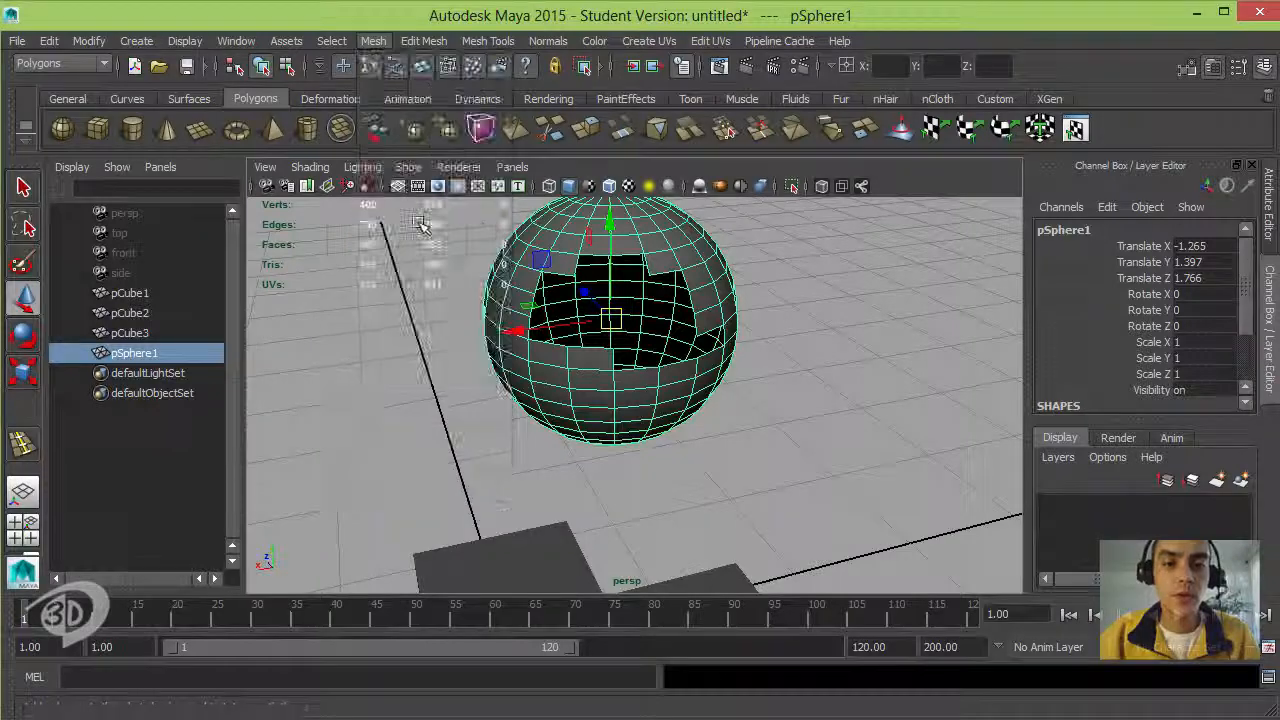
- Examine the filled area of the sphere from several sides, comparing its flat face with the surrounding curvature
alt+drag(600, 300, 808, 415)
click(519, 376)
click(651, 428)
alt+drag(706, 374, 620, 374)
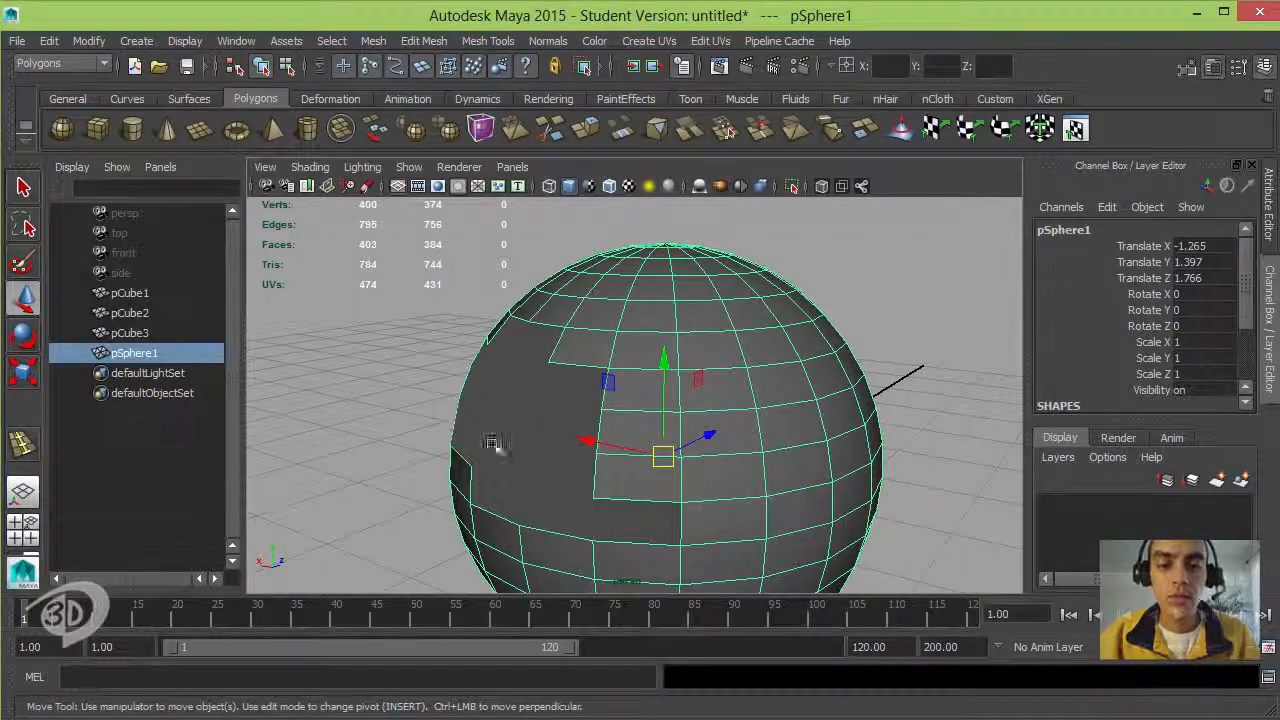
alt+drag(491, 446, 678, 438)
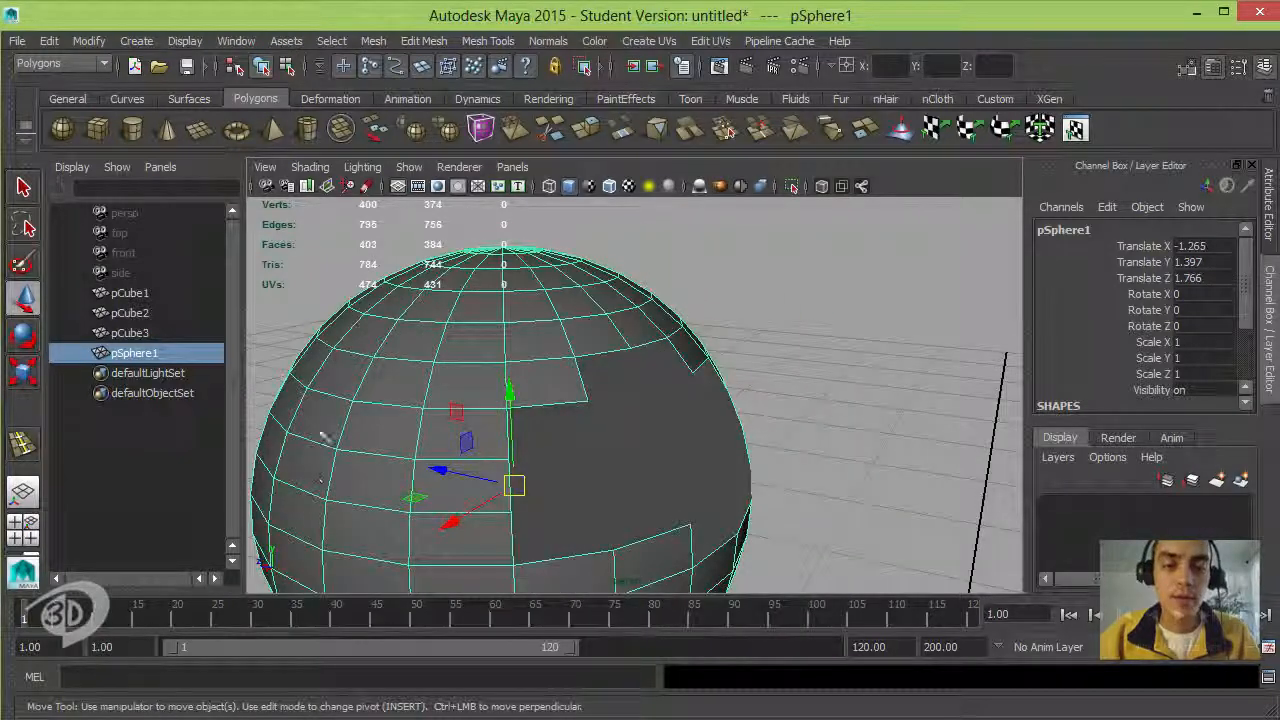
alt+drag(528, 329, 614, 263)
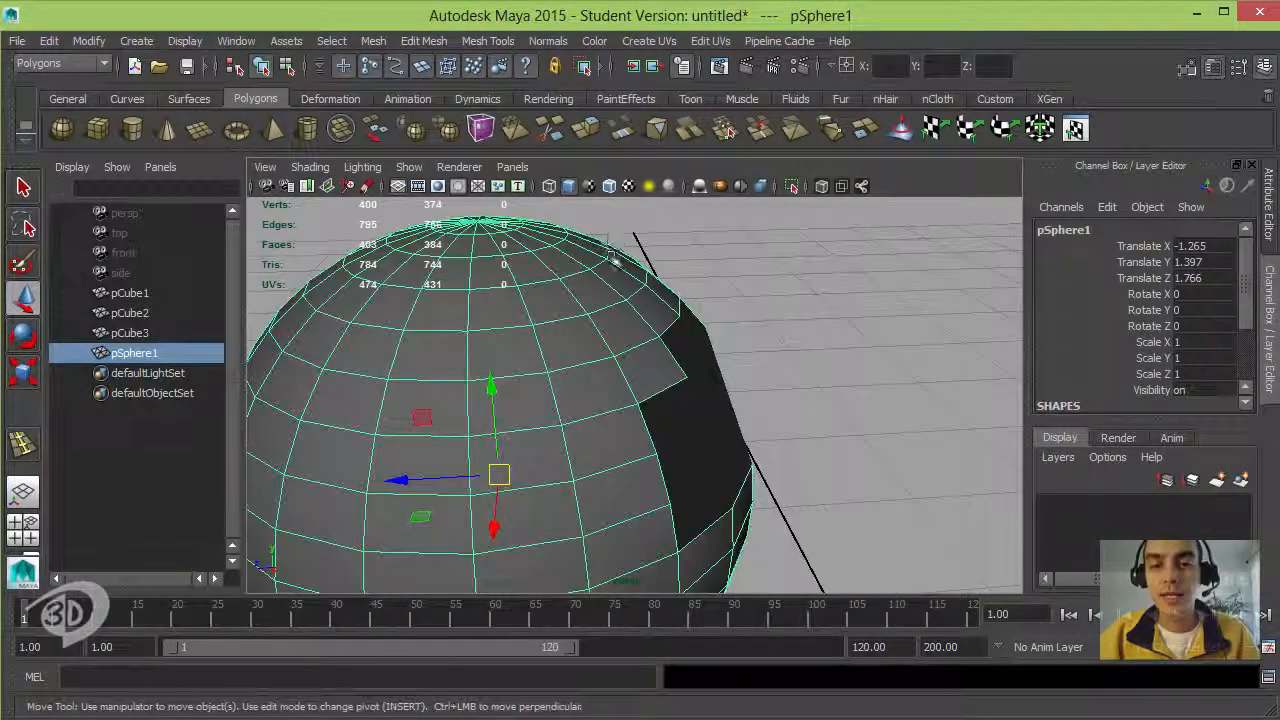
alt+right_drag(614, 263, 480, 320)
alt+drag(480, 320, 623, 334)
alt+drag(737, 366, 622, 332)
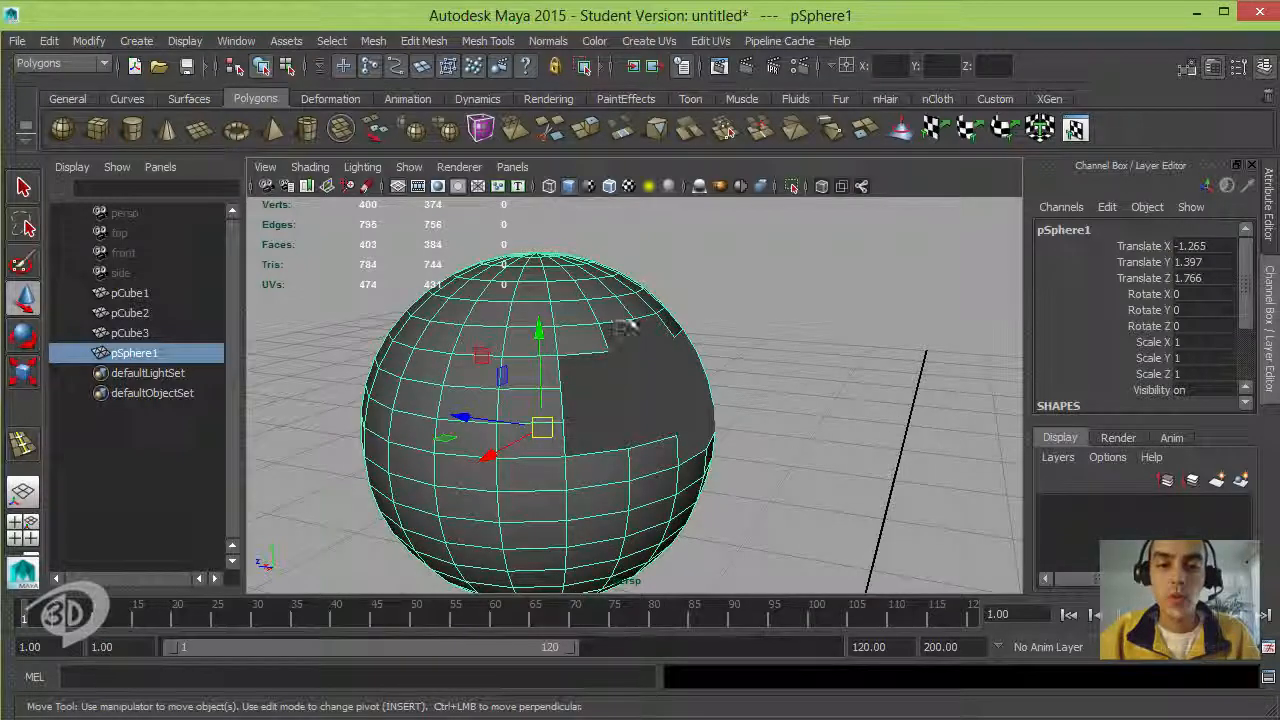
alt+drag(689, 434, 688, 390)
- Try moving the sphere's filled face, undo the move, and reselect the whole sphere in object mode
key(F11)
click(540, 394)
key(ctrl+z)
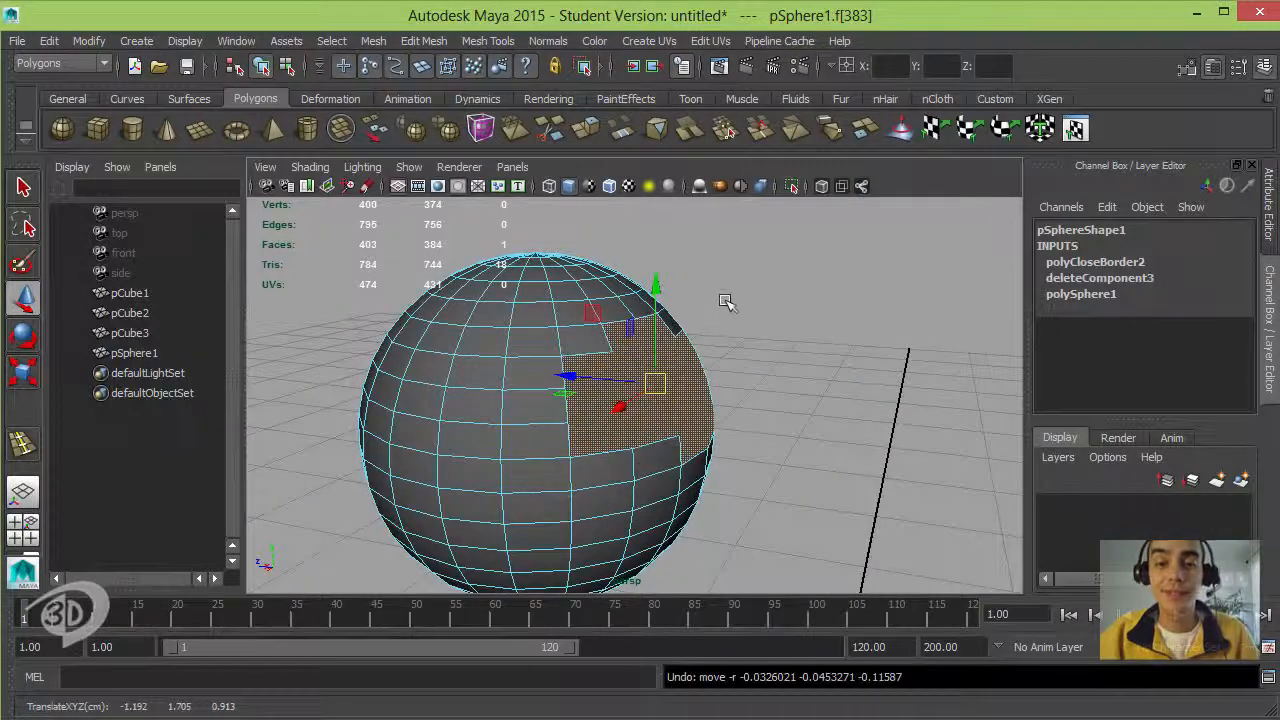
alt+drag(729, 300, 674, 457)
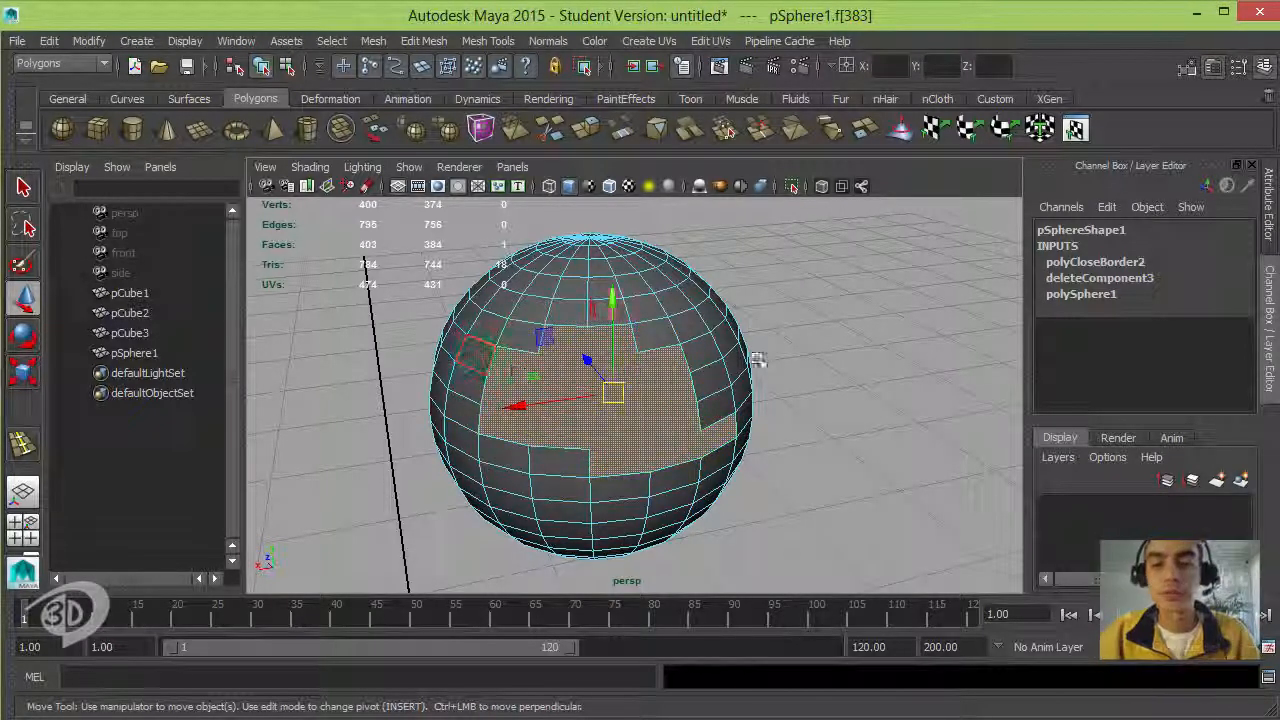
click(783, 286)
click(568, 315)
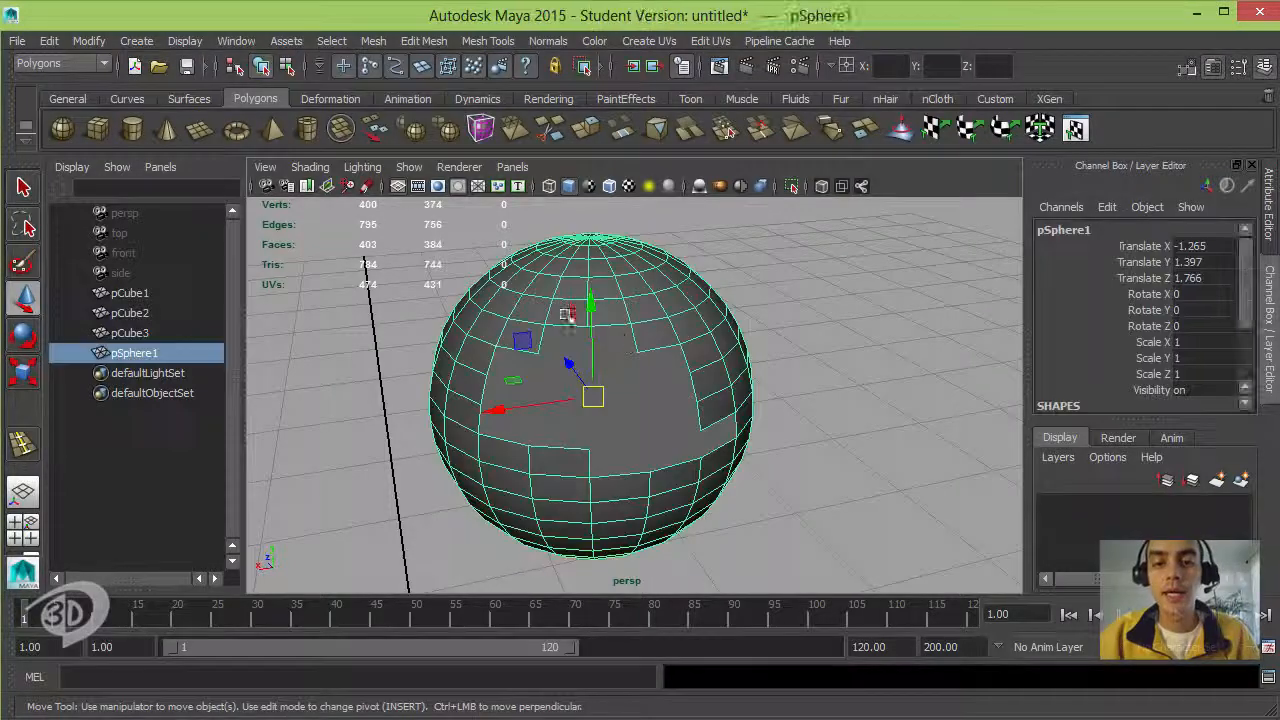
- Create a polygon plane and move it along Z to about 5.012, away from the cubes
alt+drag(567, 372, 660, 354)
alt+right_drag(660, 354, 572, 337)
alt+drag(572, 337, 564, 337)
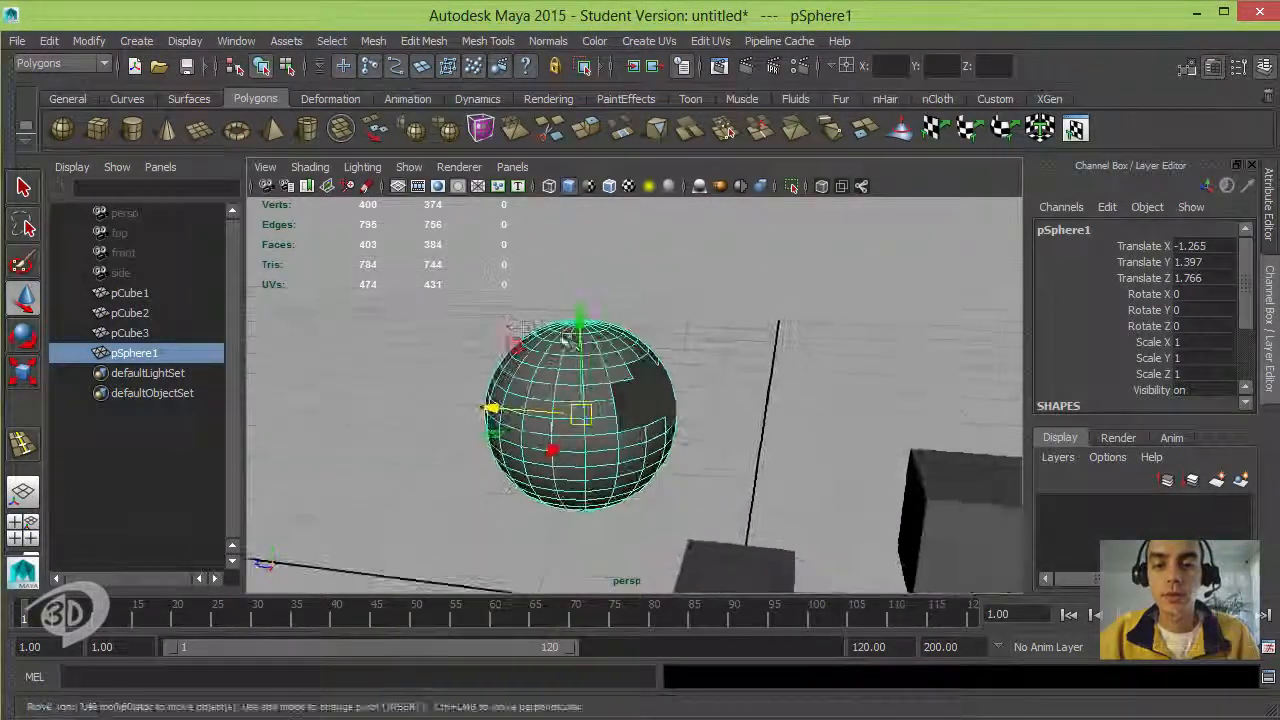
alt+drag(648, 364, 597, 374)
alt+middle_drag(753, 252, 889, 196)
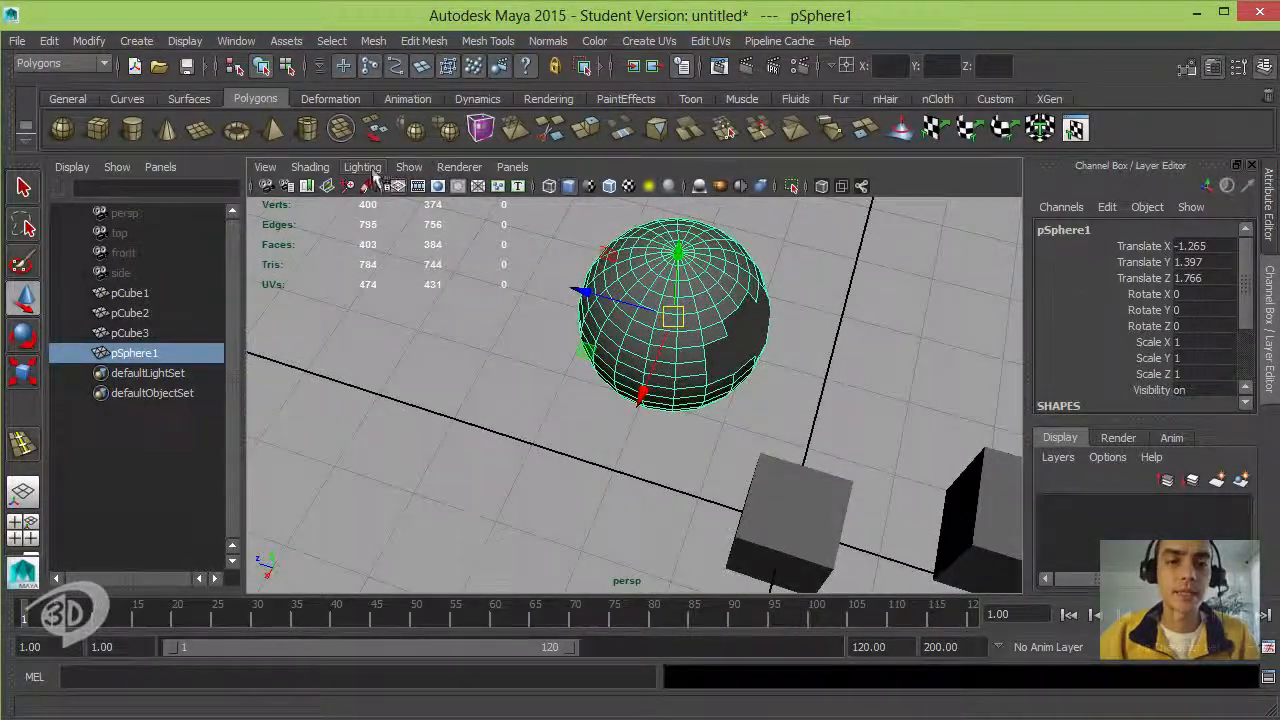
click(203, 135)
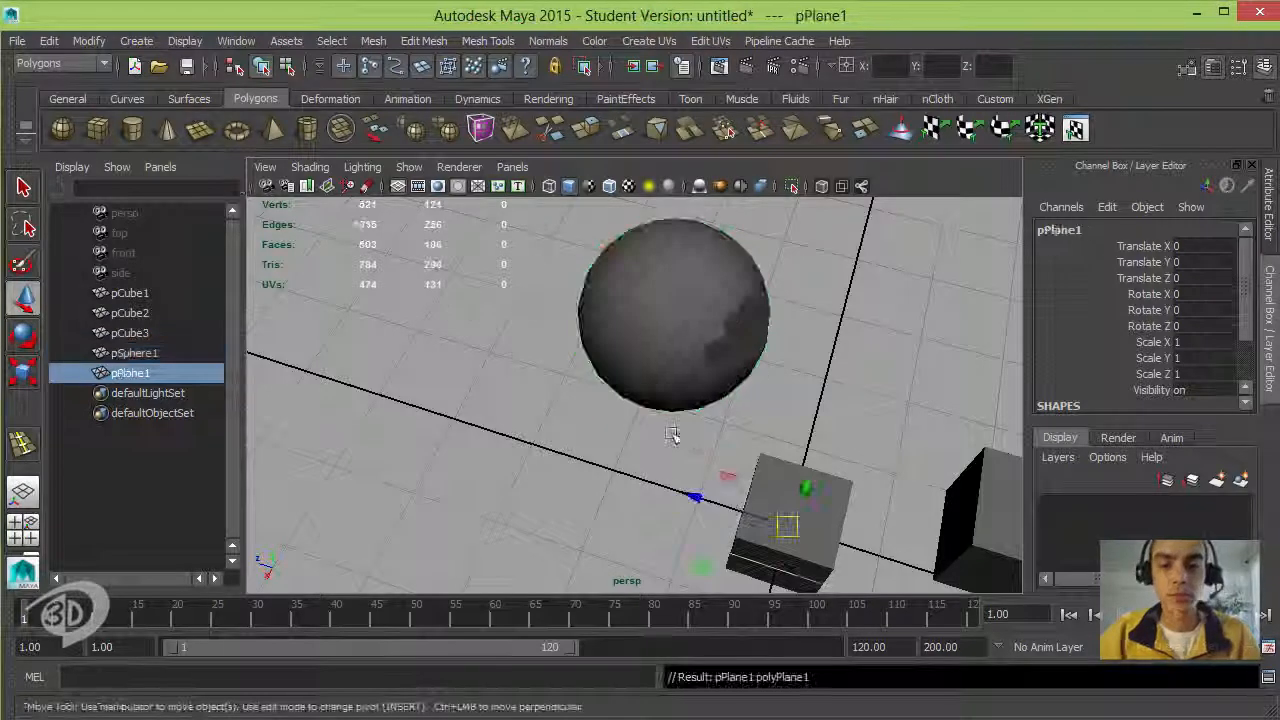
drag(709, 509, 297, 369)
- Scale the plane uniformly to about 3.436 and raise it to about Y 0.314
key(r)
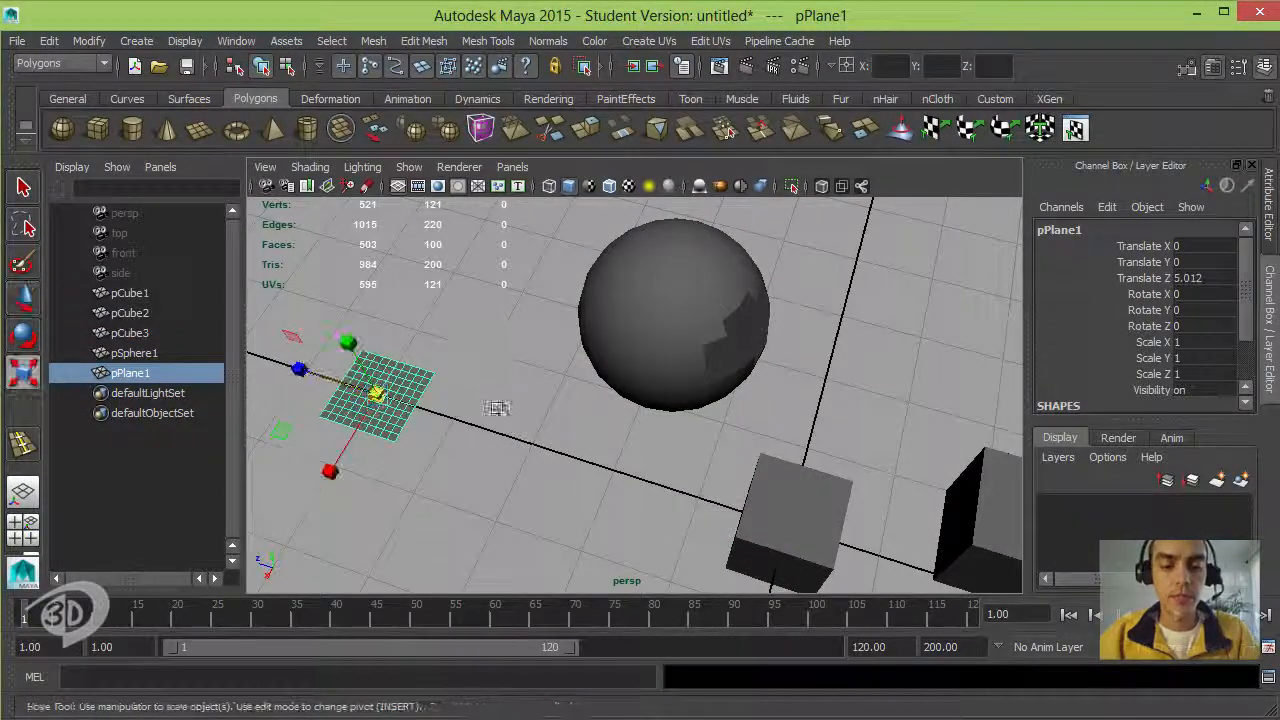
middle_drag(497, 403, 926, 386)
scroll(926, 386, up, 1)
drag(543, 397, 637, 363)
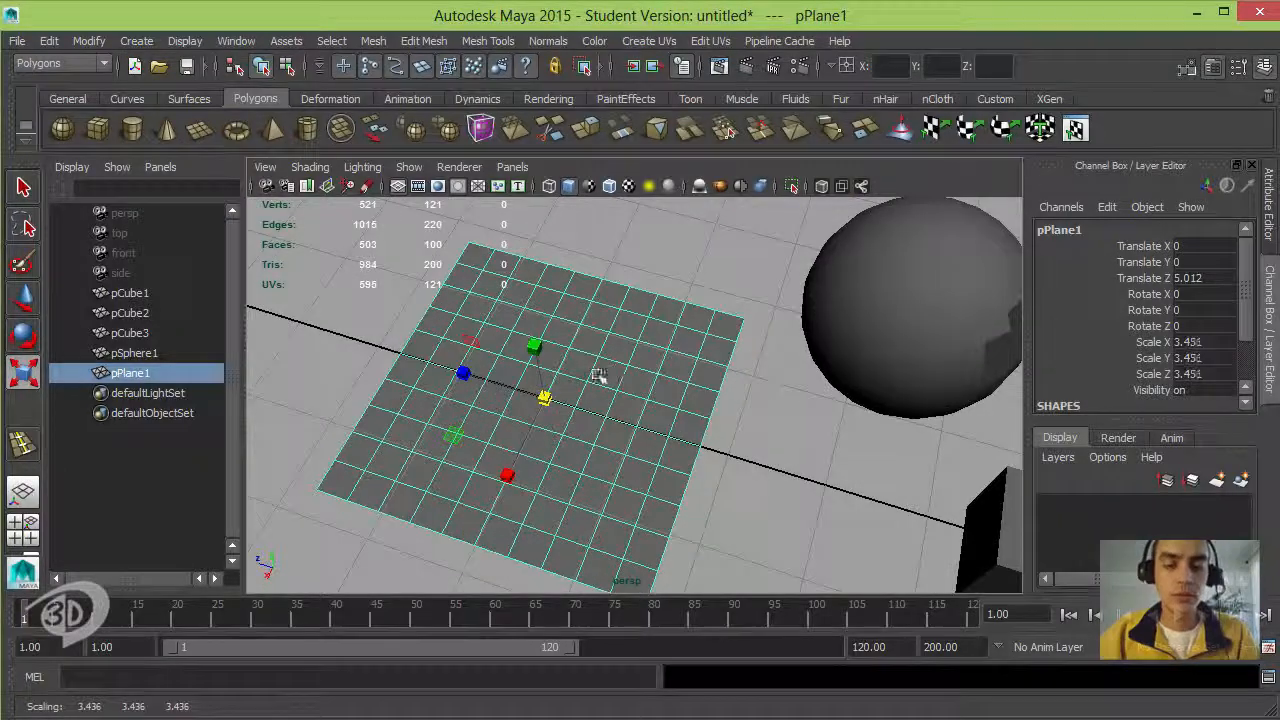
key(w)
drag(532, 345, 532, 329)
- Start the Append to Polygon Tool on the whole plane and pick a border edge beside one of its corners
alt+middle_drag(580, 334, 642, 338)
alt+right_drag(642, 338, 592, 298)
alt+middle_drag(606, 297, 609, 283)
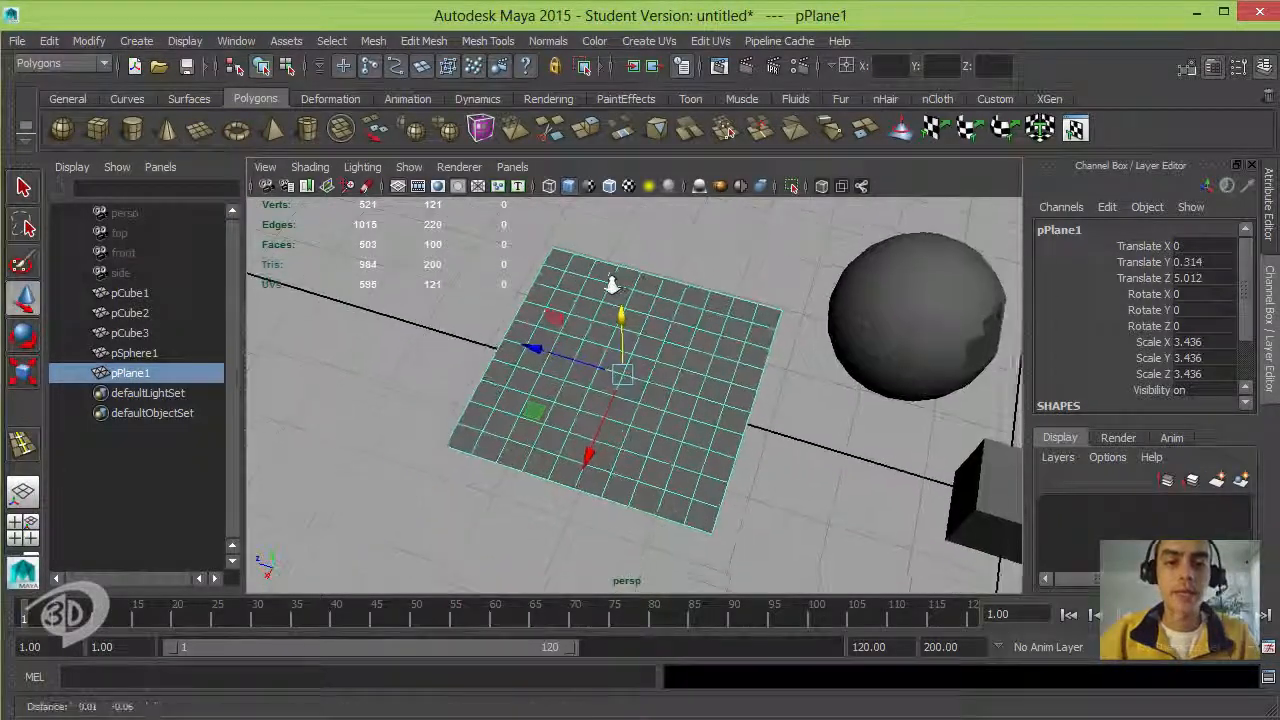
alt+right_drag(609, 283, 618, 284)
alt+drag(453, 410, 487, 424)
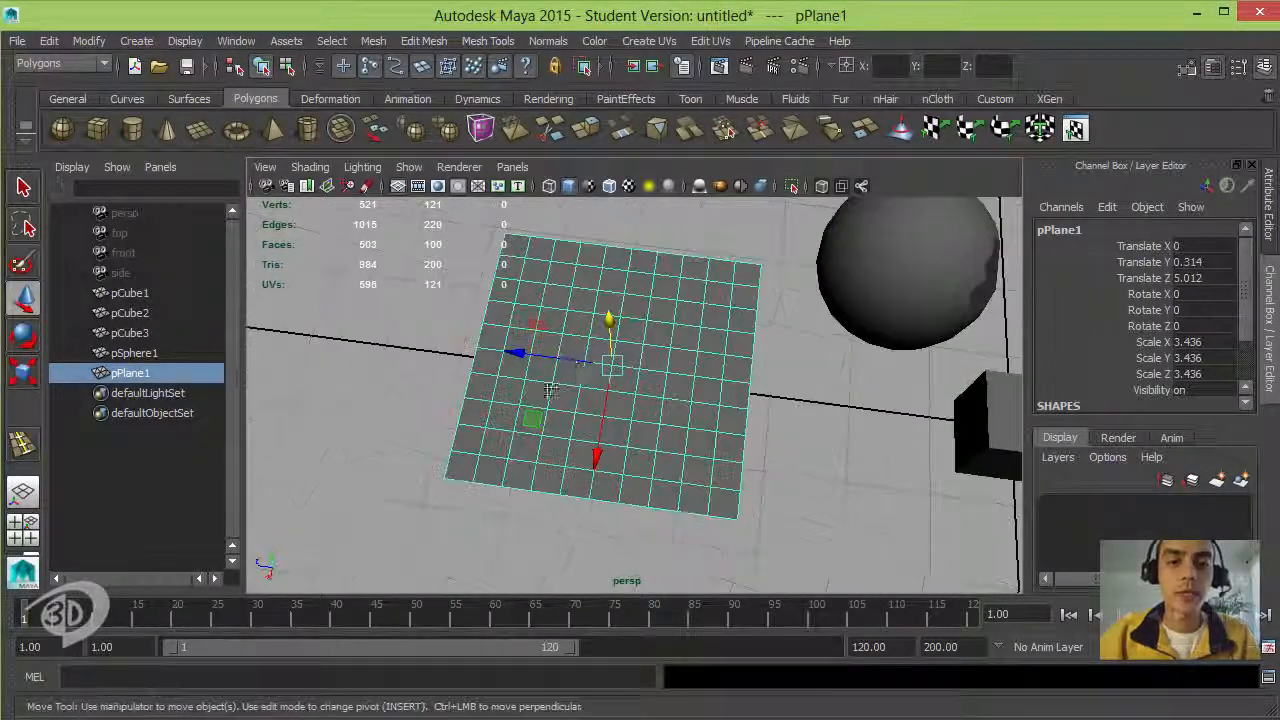
alt+middle_drag(487, 424, 560, 400)
alt+right_drag(560, 400, 577, 409)
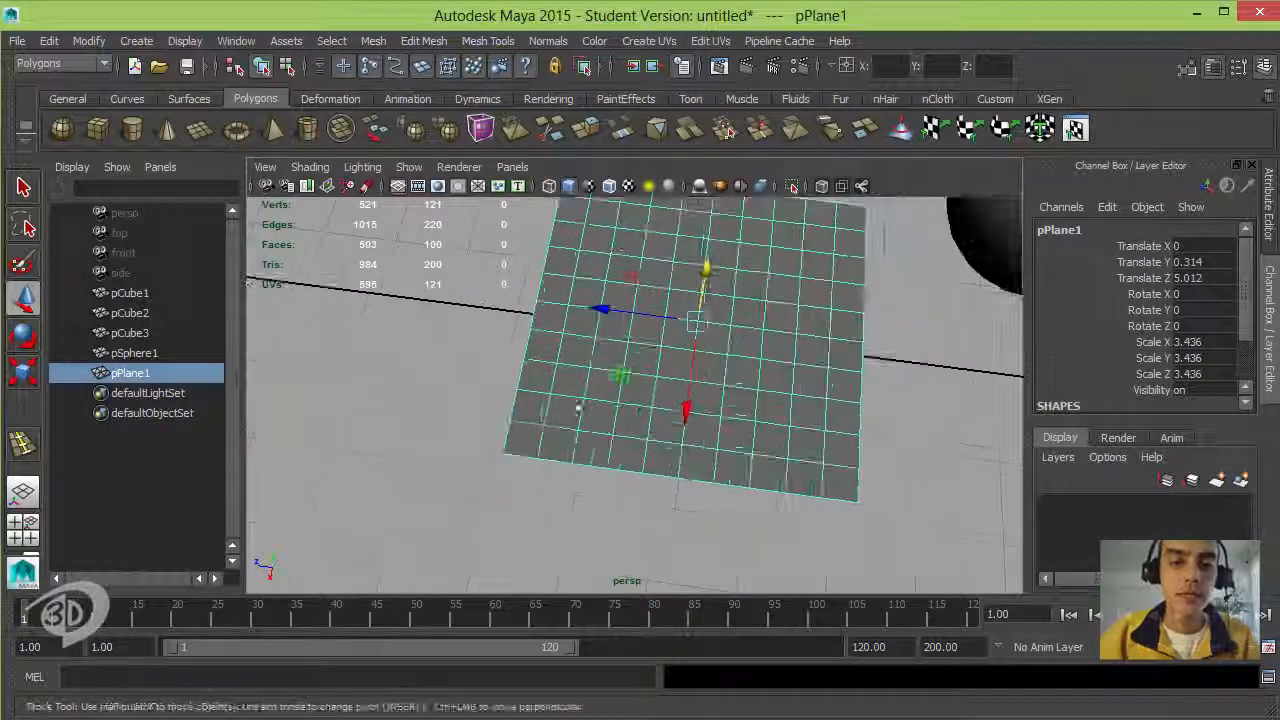
click(506, 412)
alt+drag(597, 372, 691, 271)
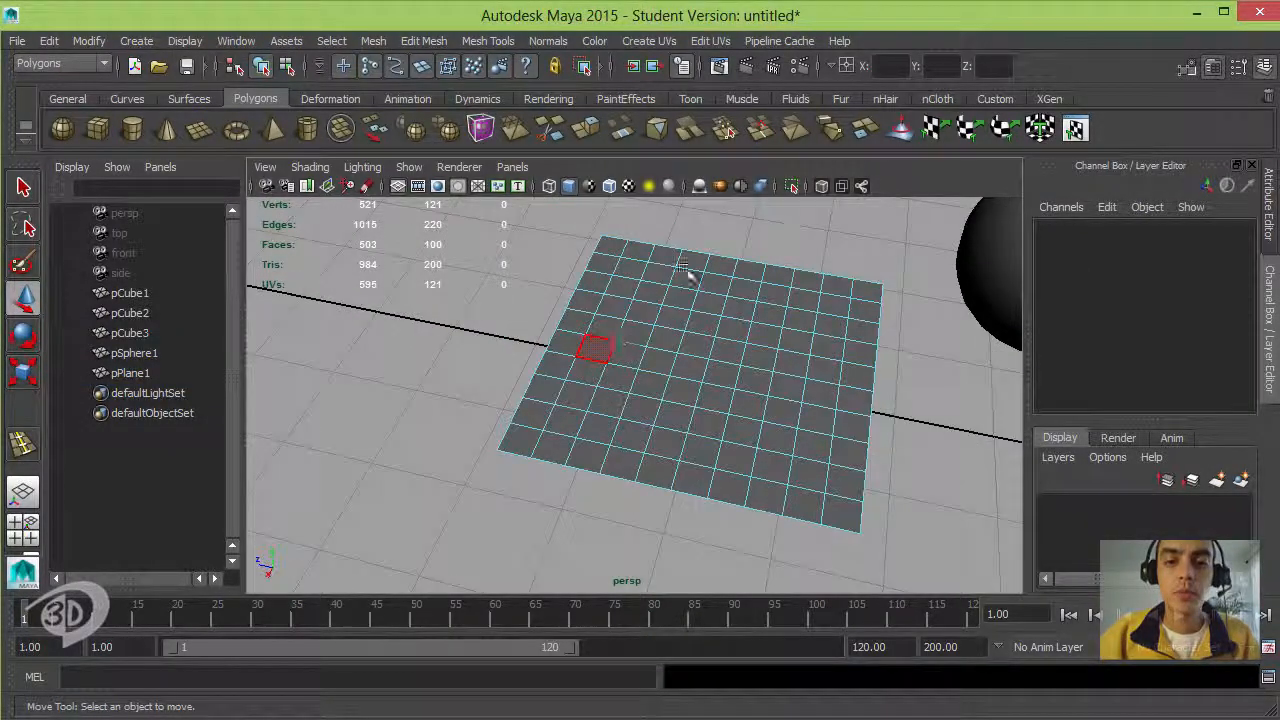
click(691, 271)
click(478, 42)
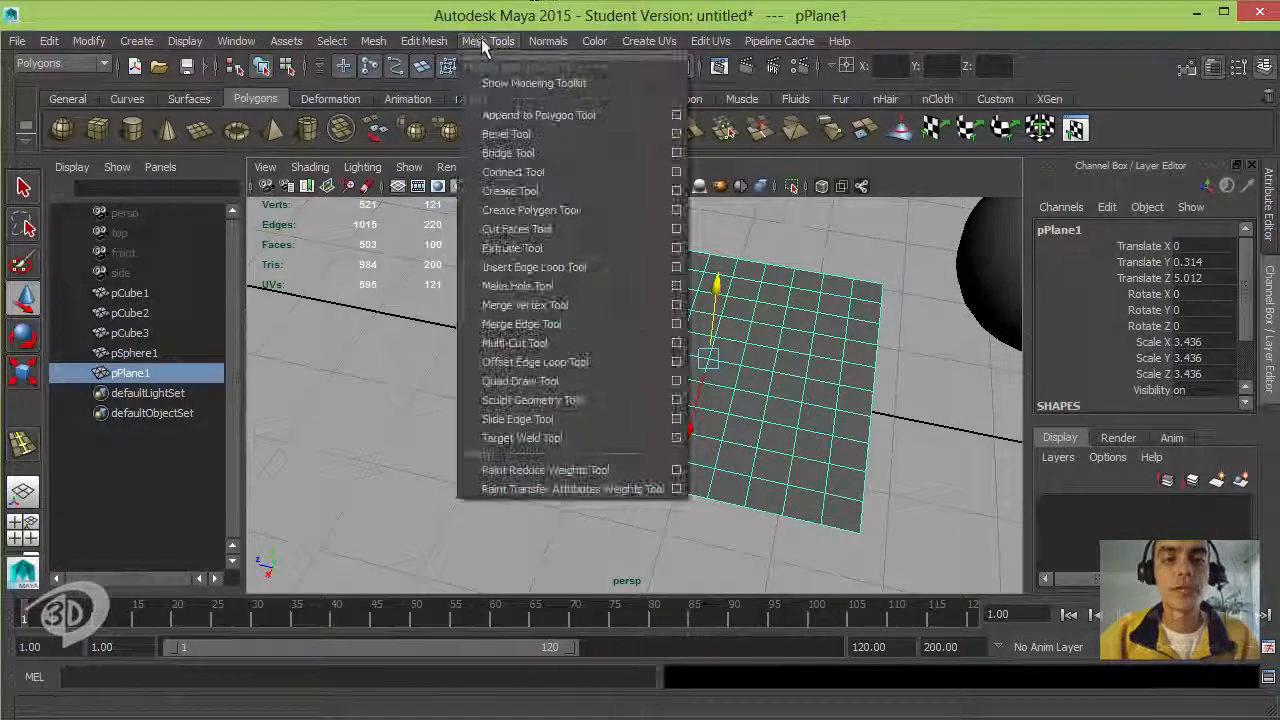
click(561, 116)
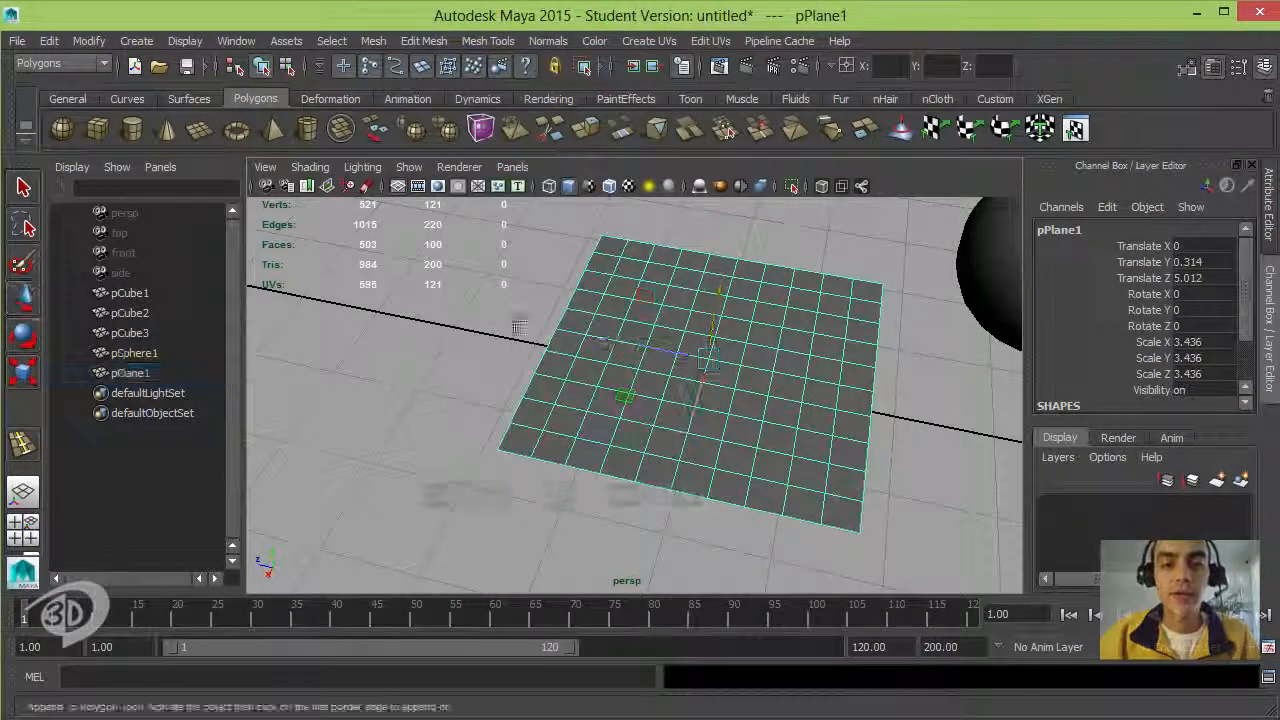
click(519, 453)
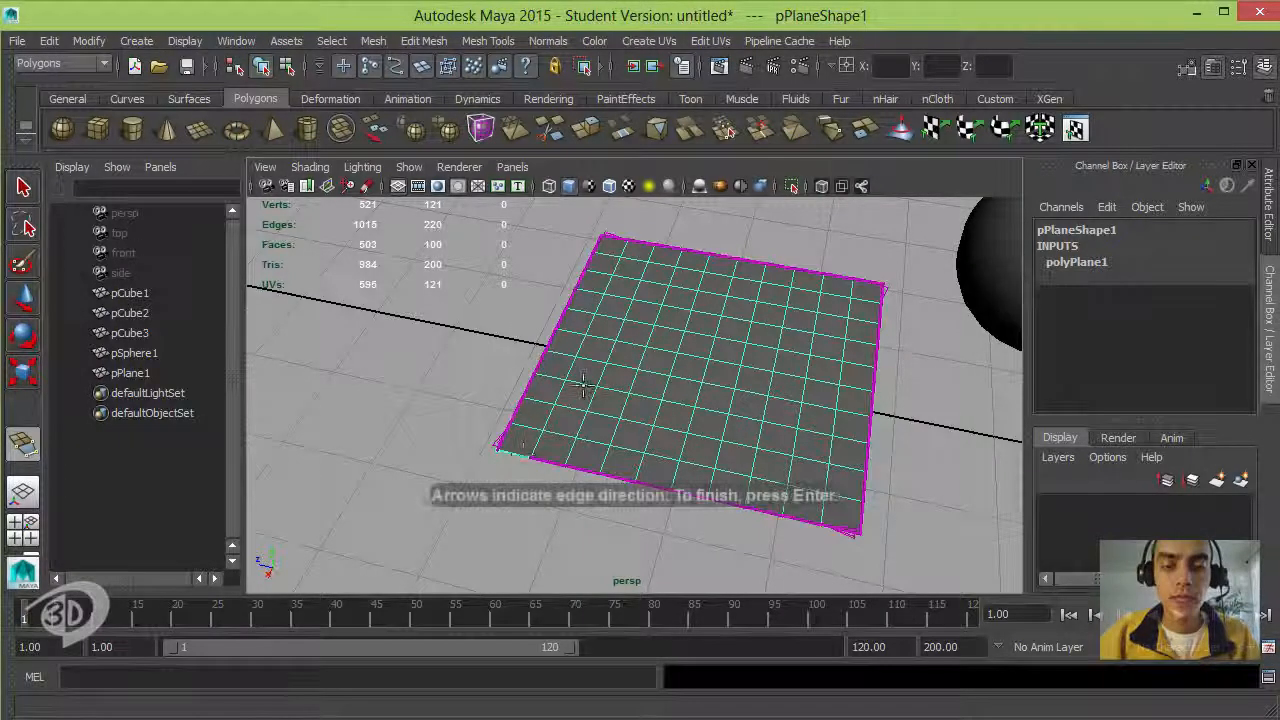
- Pick another border edge on the same side of the plane, check the appended polygon, and leave the tool
alt+drag(586, 384, 645, 425)
click(591, 472)
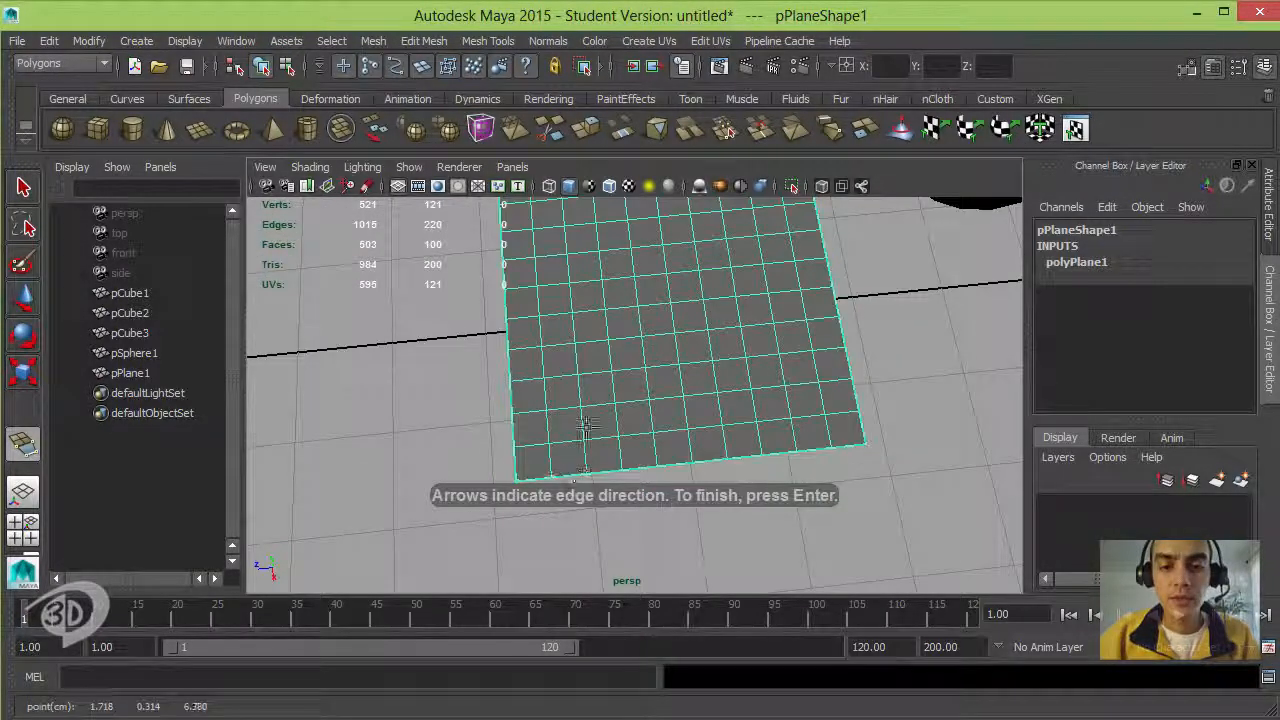
alt+middle_drag(608, 377, 635, 312)
alt+drag(635, 312, 641, 338)
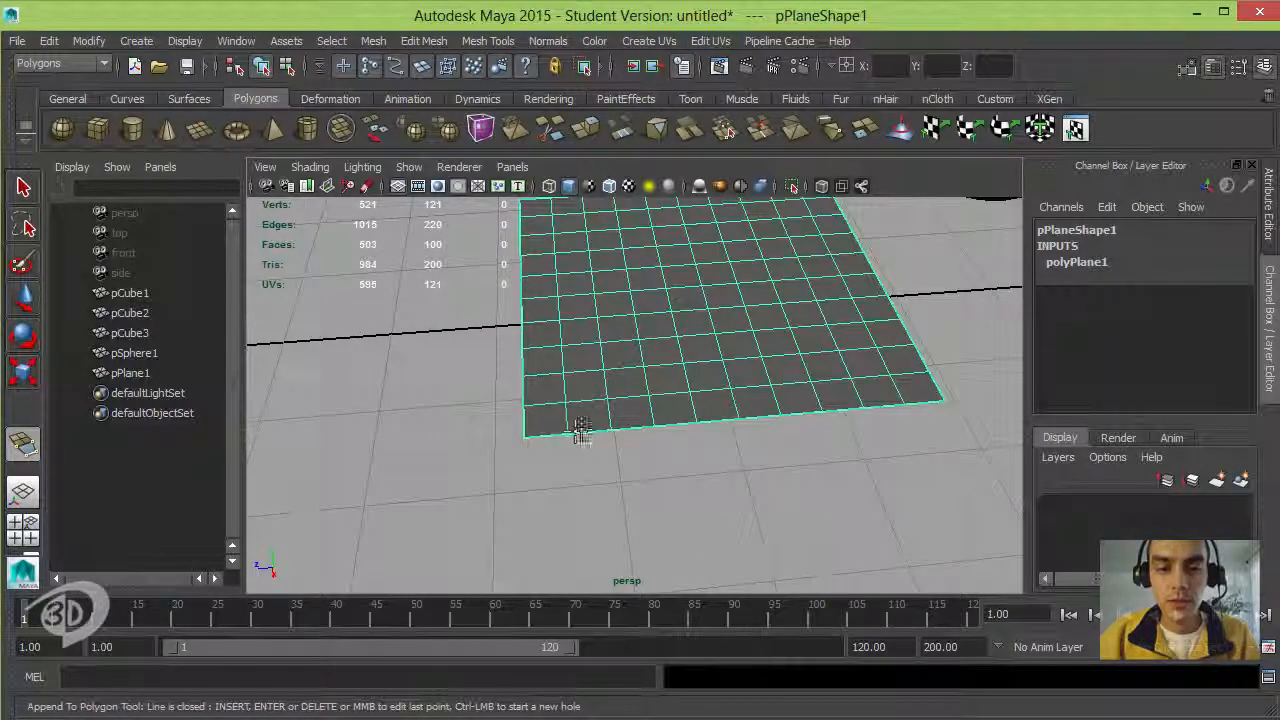
mouse_move(617, 430)
alt+mouse_down()
mouse_move(651, 386)
mouse_move(603, 420)
alt+mouse_up()
alt+middle_drag(603, 420, 386, 486)
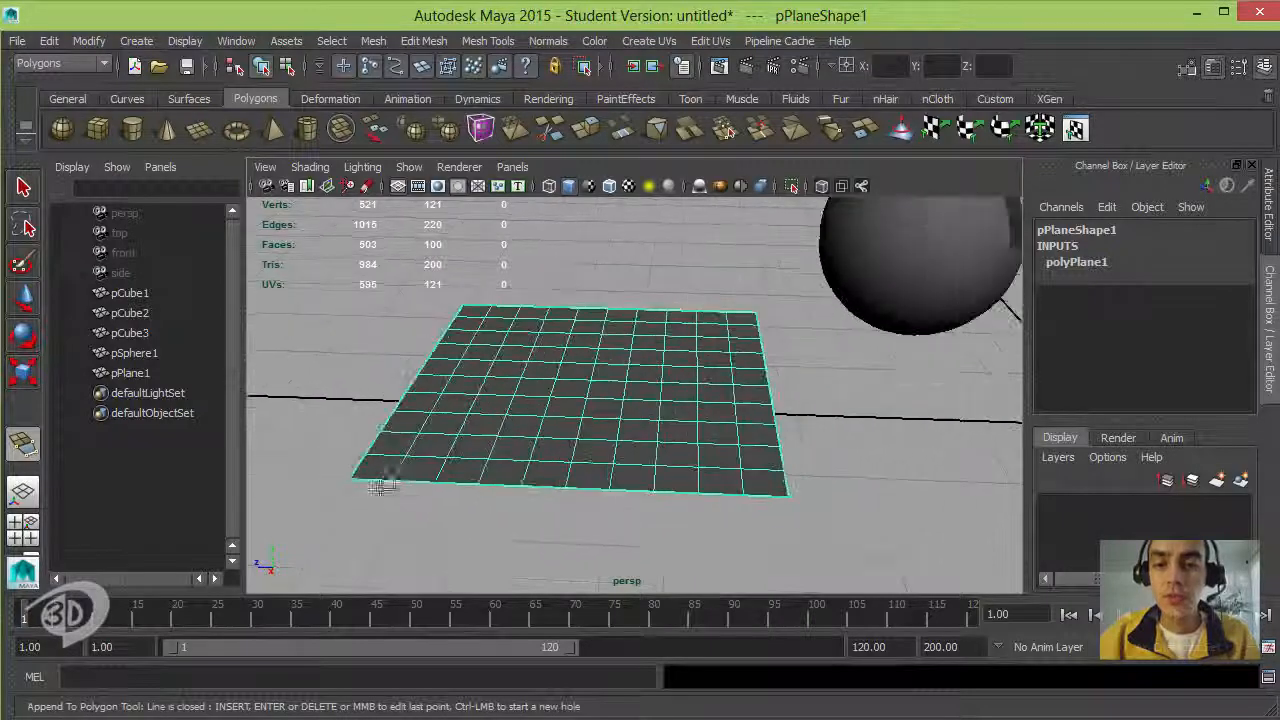
alt+middle_drag(700, 336, 584, 408)
key(w)
- Delete a block of faces from another side of the sphere to open a new hole, and return to object mode
click(765, 295)
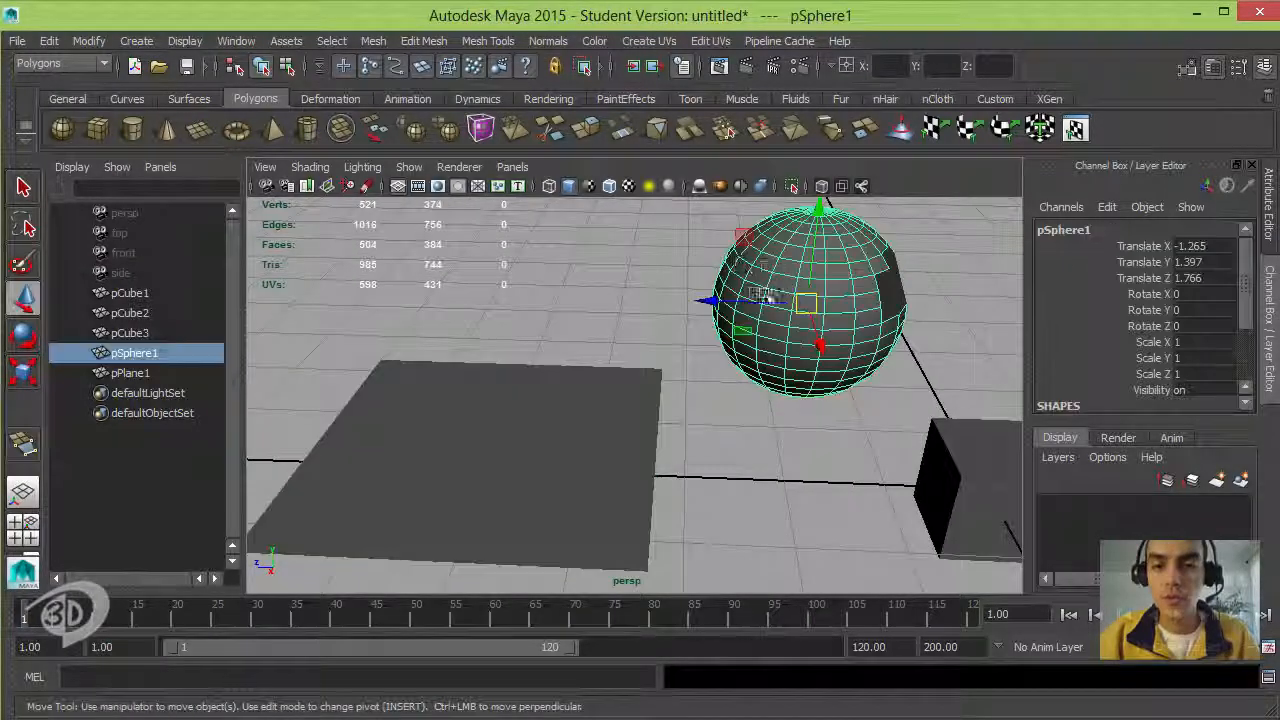
right_drag(760, 320, 760, 345)
click(757, 280)
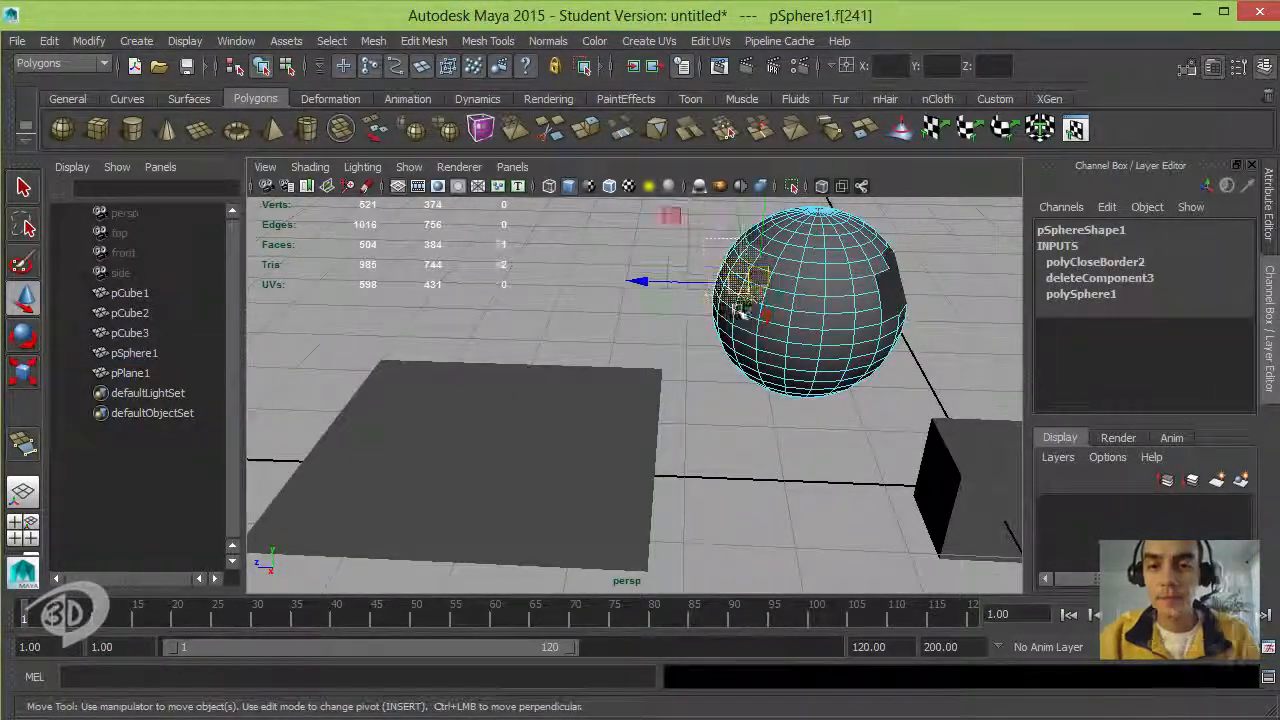
drag(706, 239, 738, 313)
key(Delete)
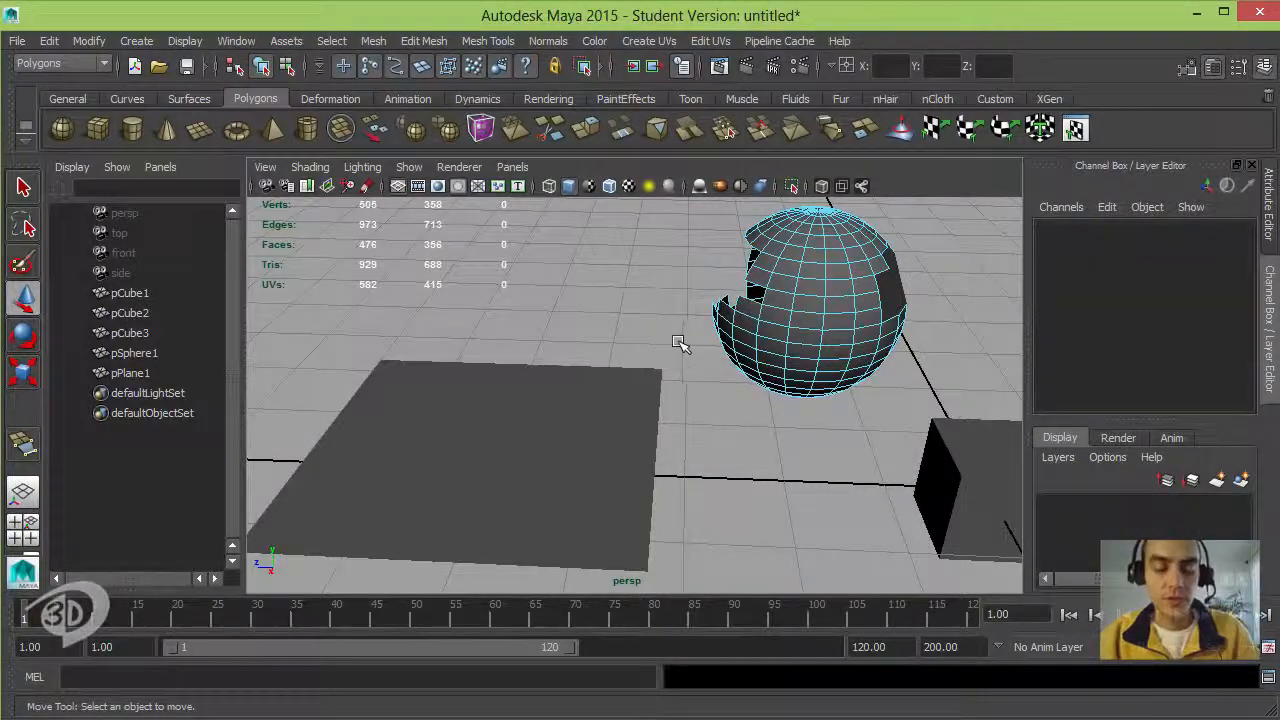
alt+drag(679, 343, 634, 303)
click(630, 290)
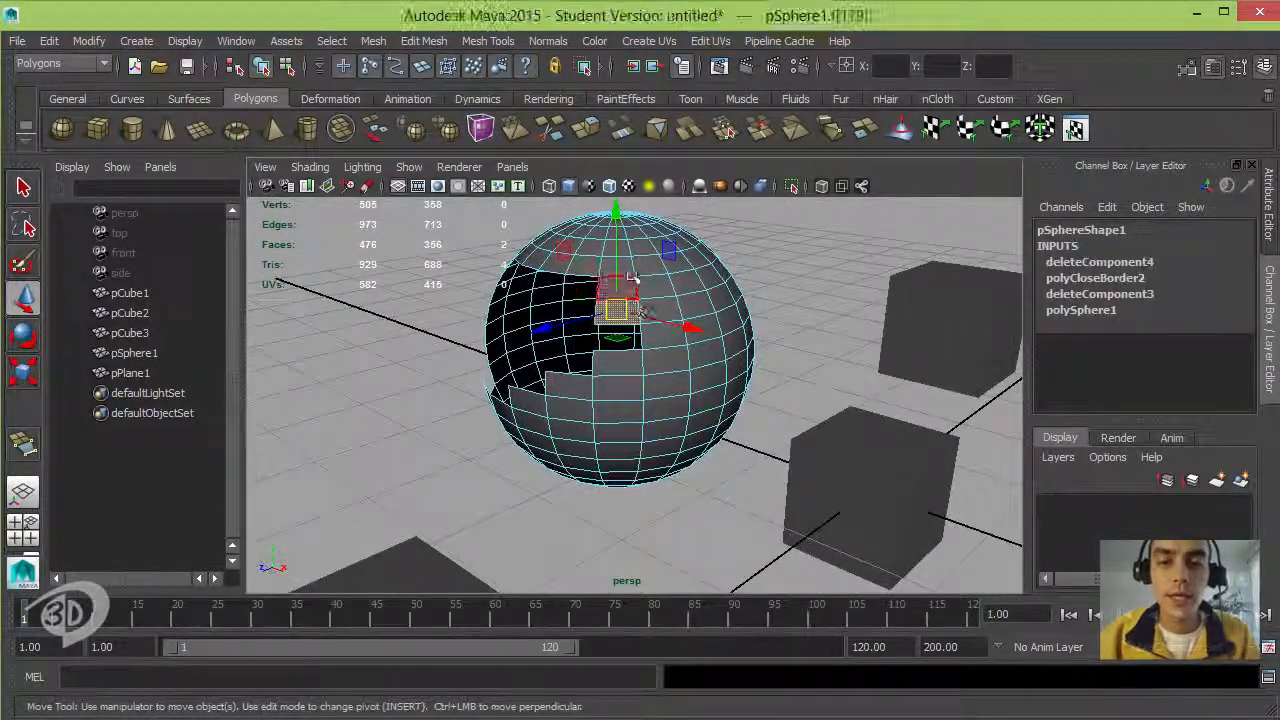
key(F8)
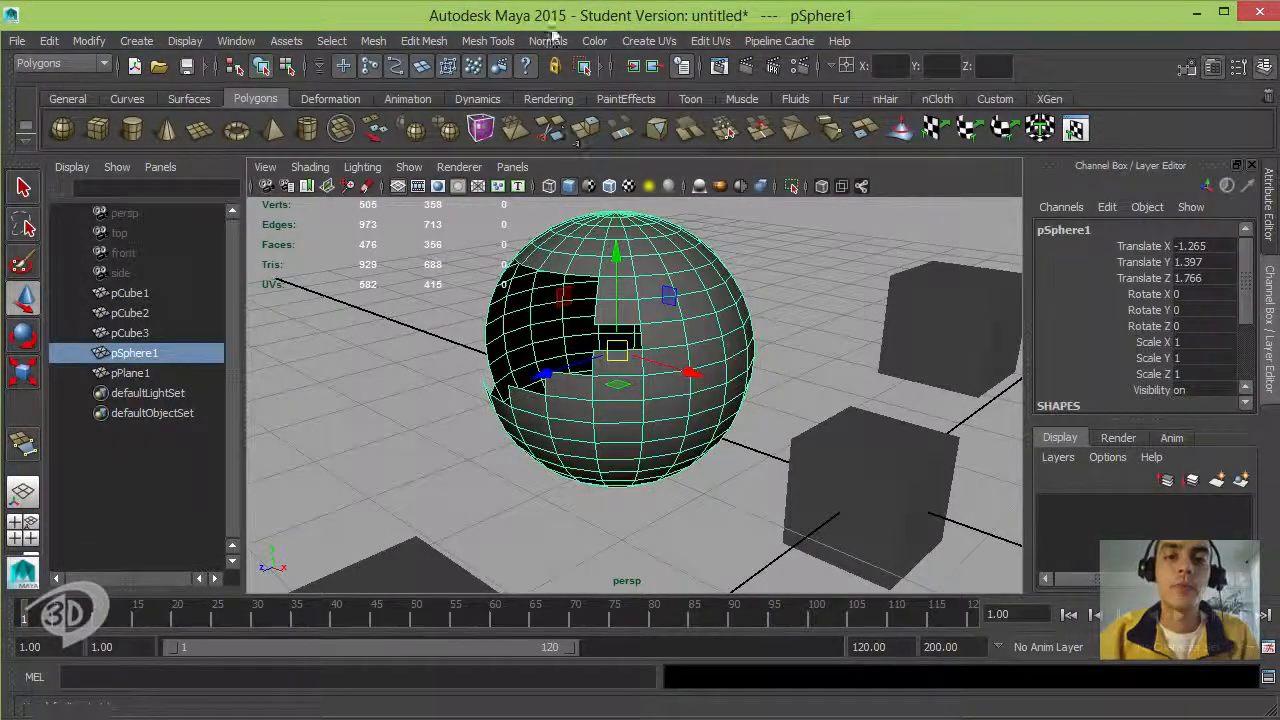
- Append a polygon across the narrow notch in the sphere's hole, between its upper and lower border edges
click(488, 40)
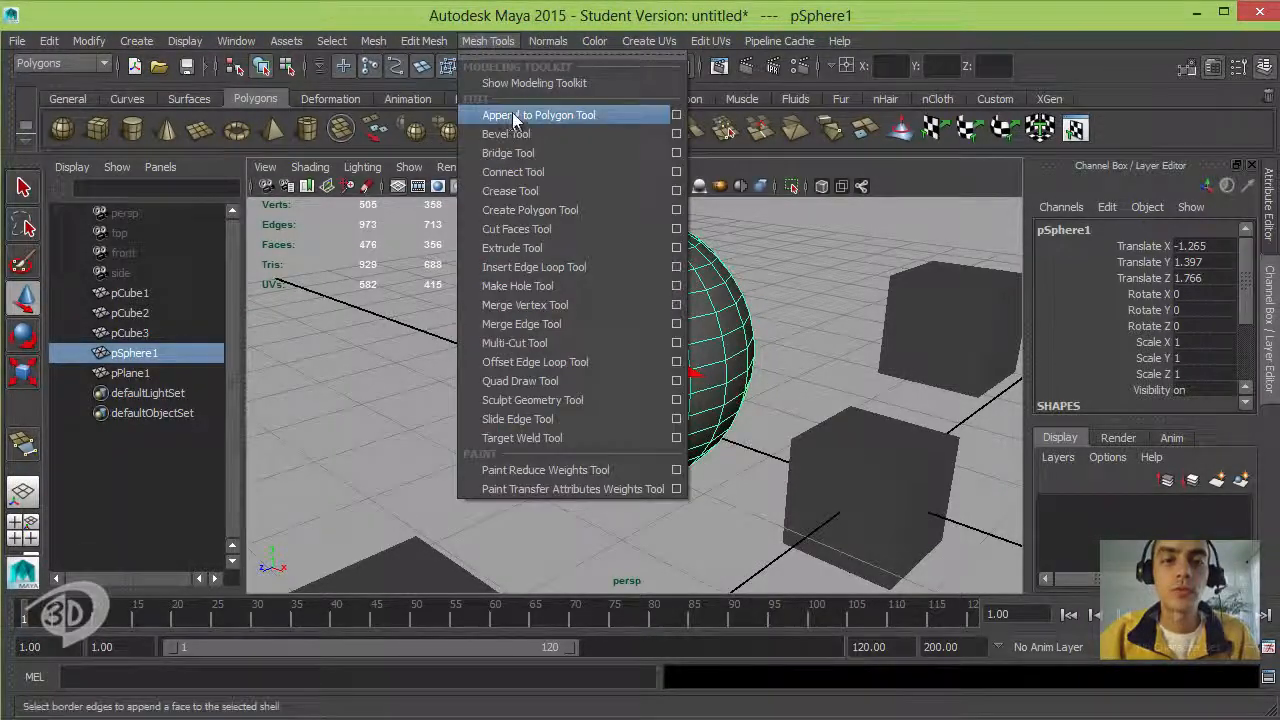
click(517, 122)
alt+drag(615, 315, 660, 358)
alt+drag(521, 344, 728, 302)
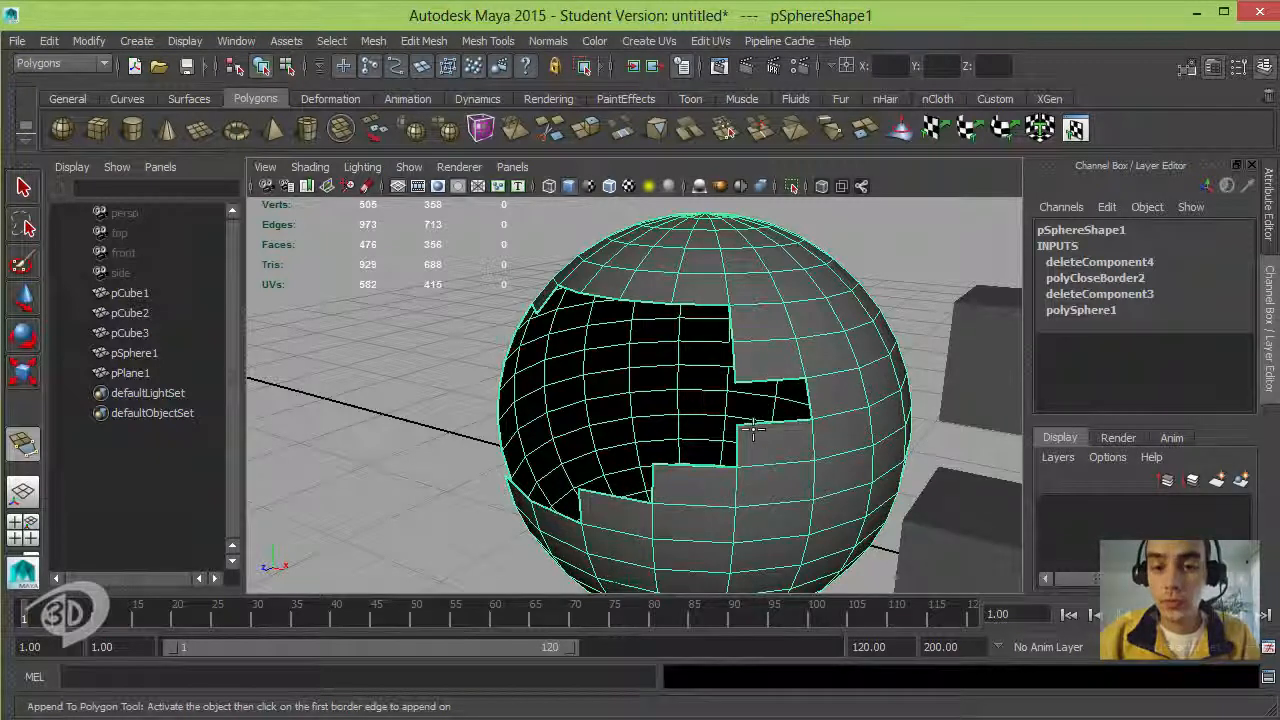
click(768, 379)
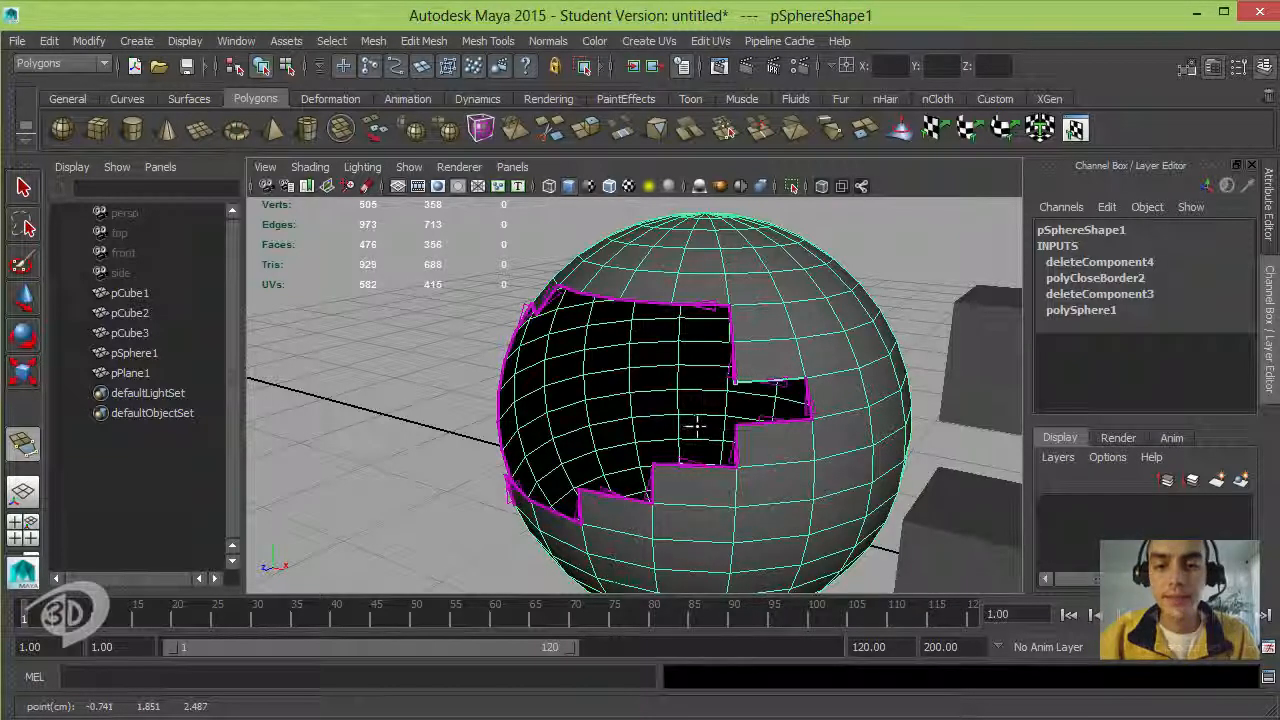
click(765, 422)
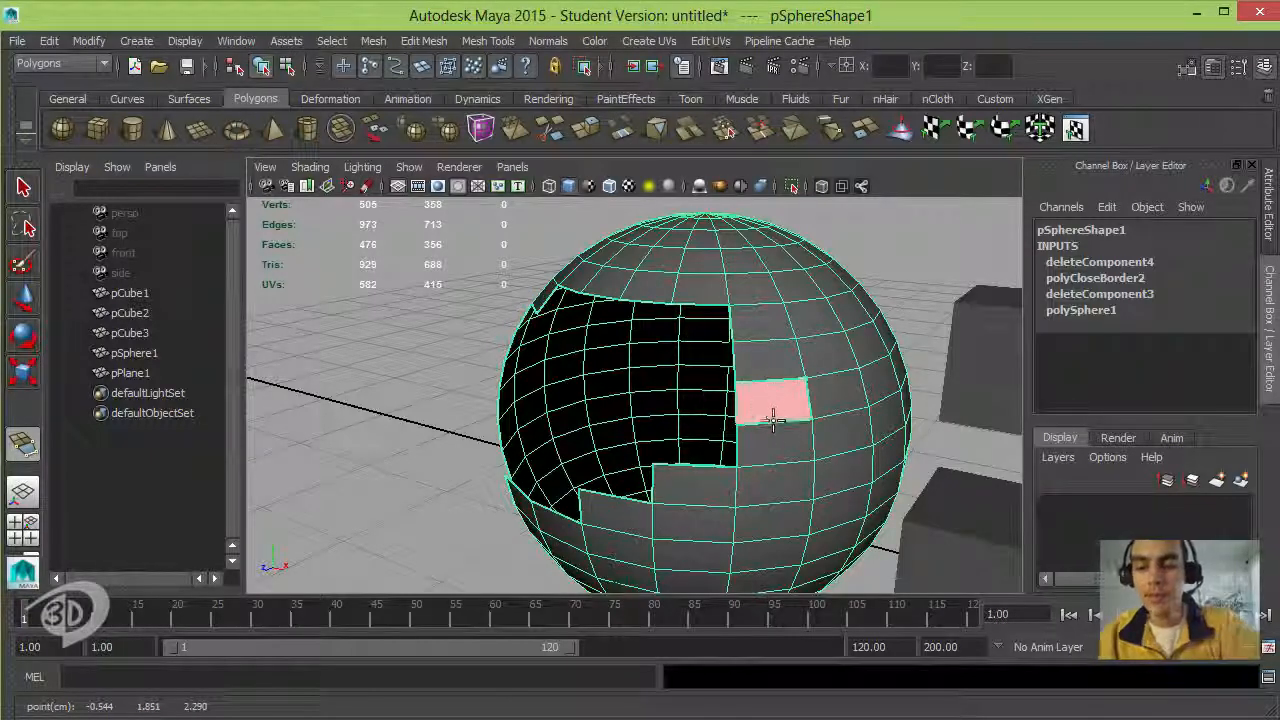
key(Return)
- Append a triangle in the corner of the sphere's hole, between the lower ledge edge and the adjoining side edge
alt+drag(734, 394, 786, 400)
alt+middle_drag(786, 400, 746, 398)
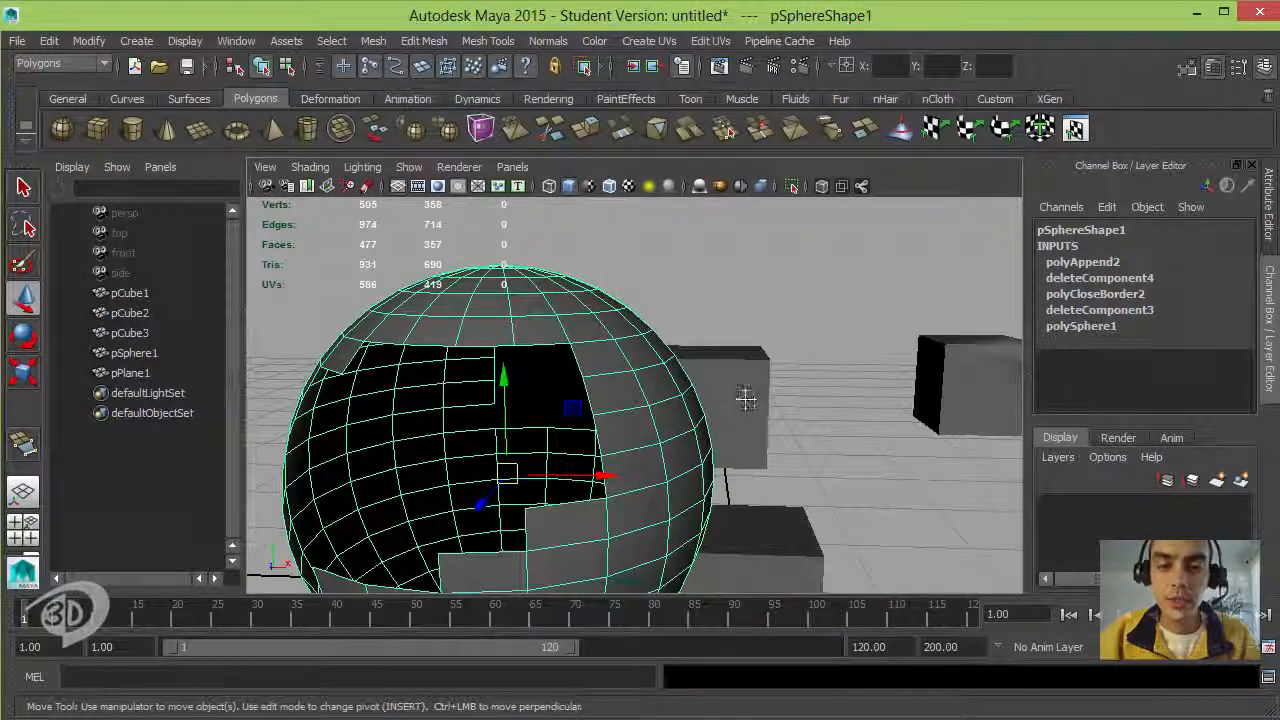
alt+drag(746, 398, 636, 440)
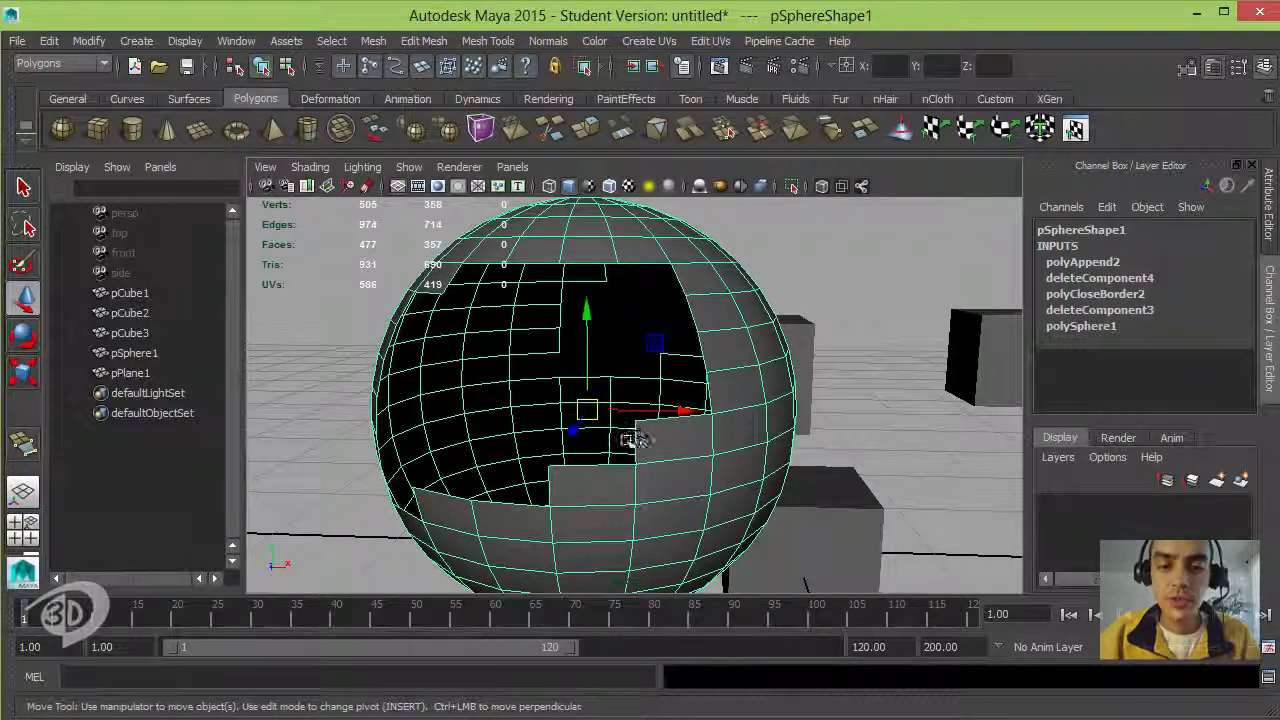
alt+drag(628, 388, 672, 402)
click(212, 354)
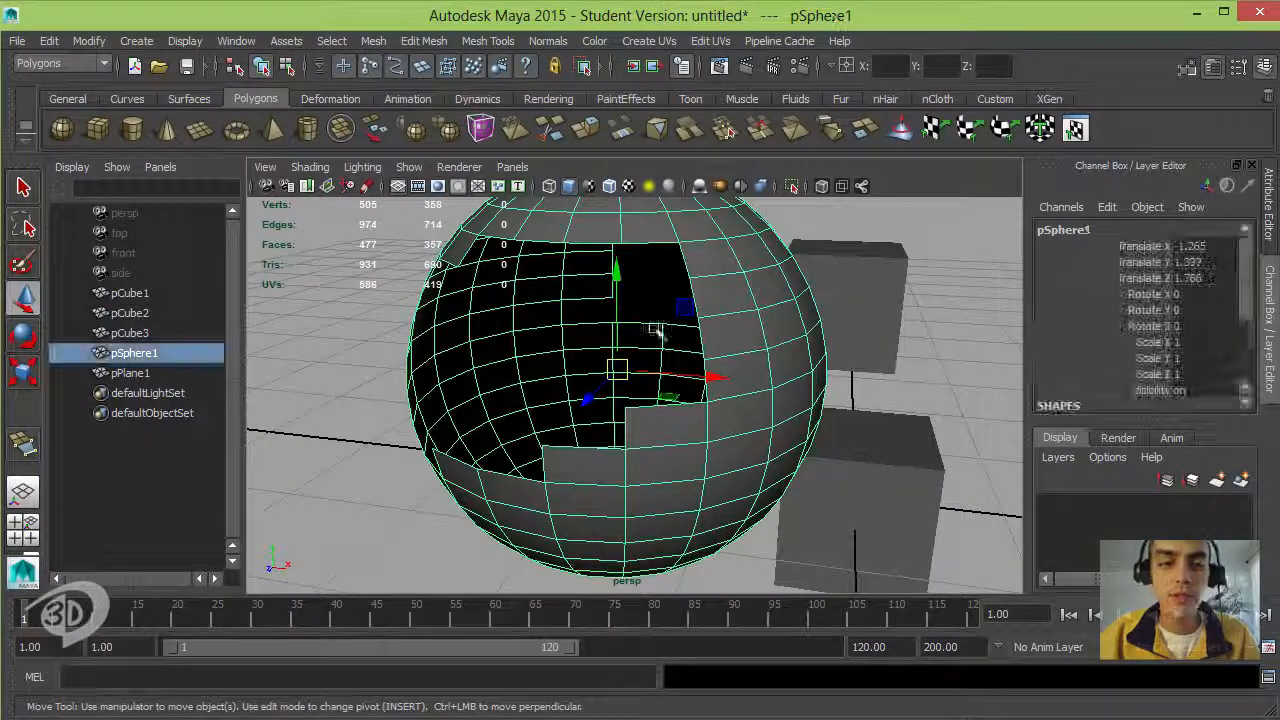
click(28, 443)
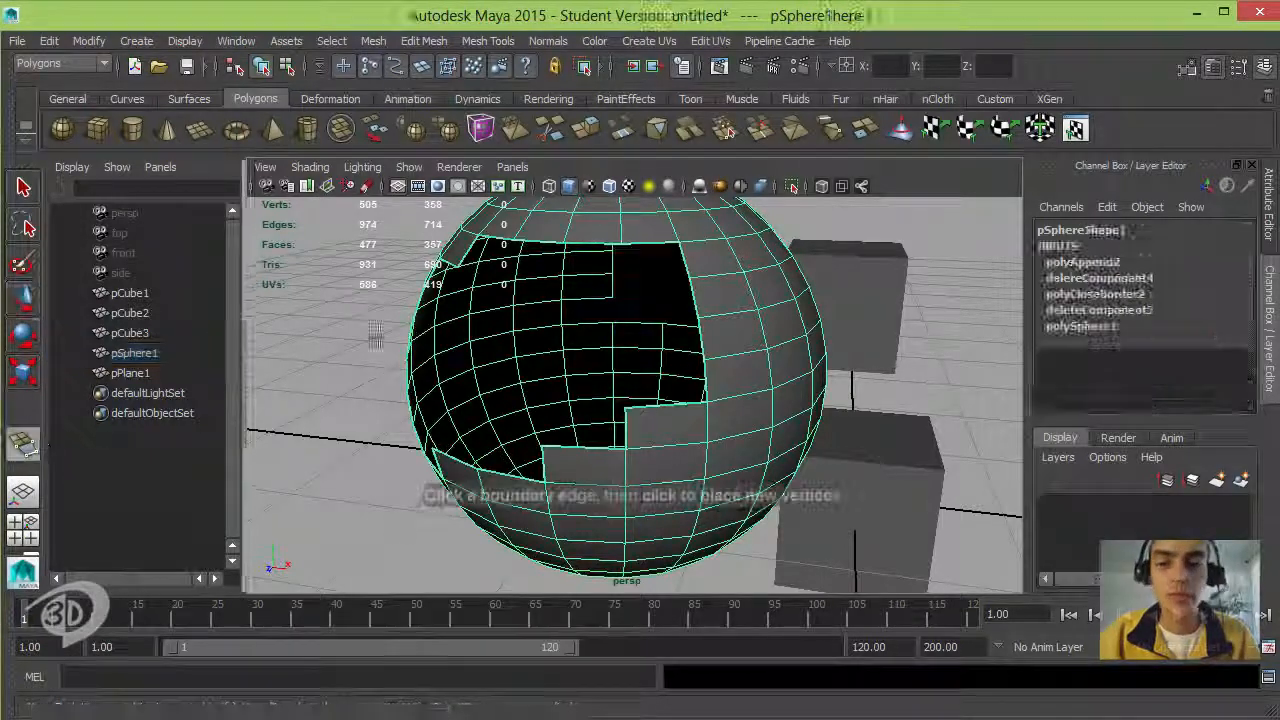
click(666, 404)
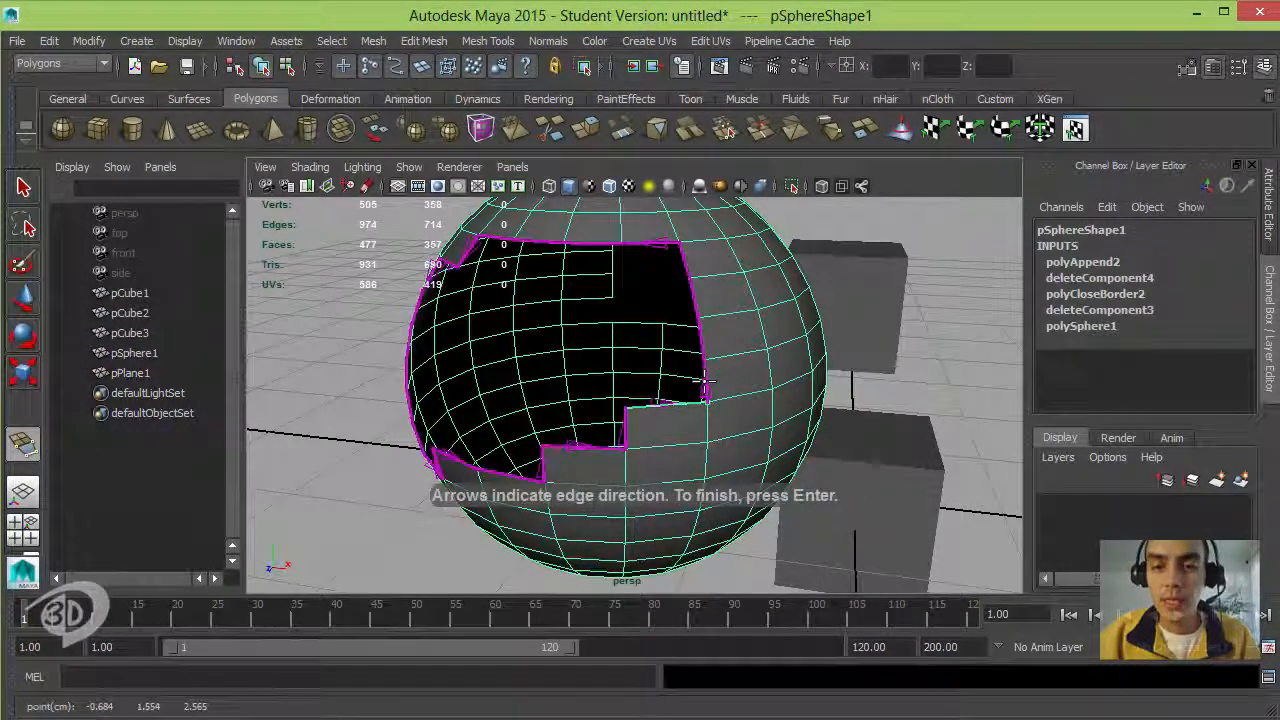
key(Return)
- Delete the single face beside the upper corner of the sphere's hole and return to object mode
alt+drag(703, 380, 648, 328)
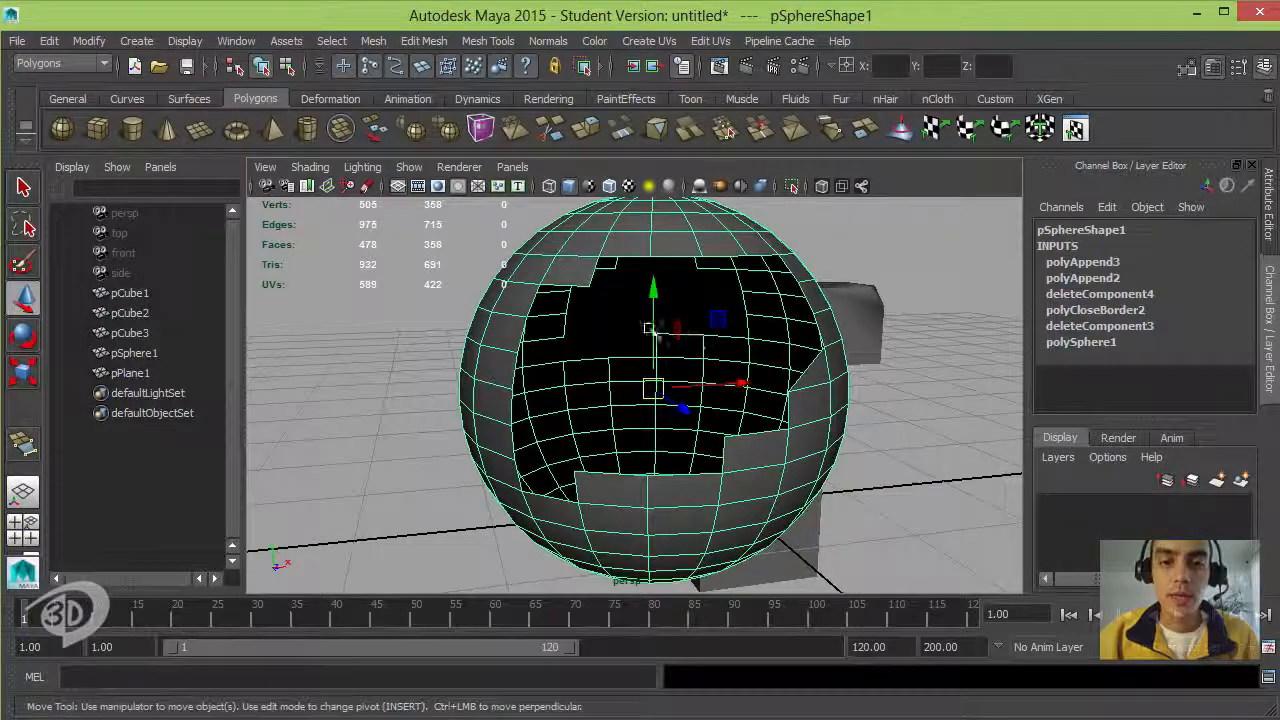
key(F11)
click(568, 281)
key(Delete)
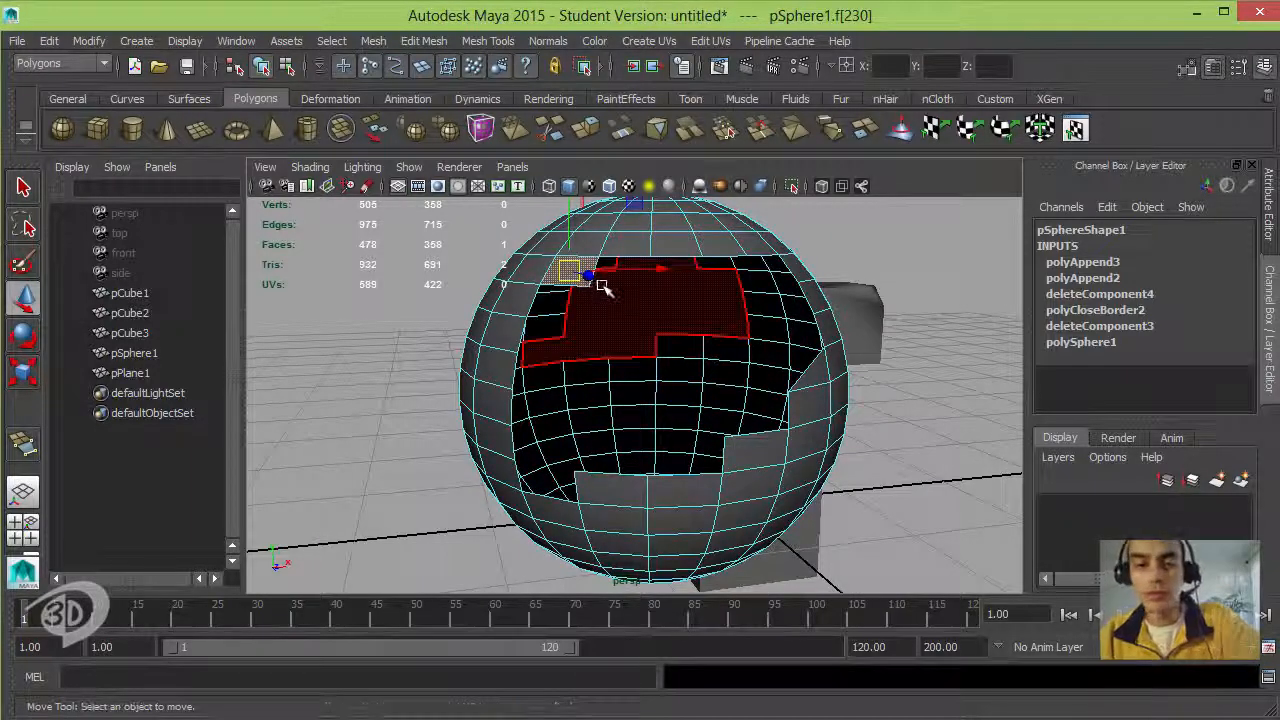
key(F8)
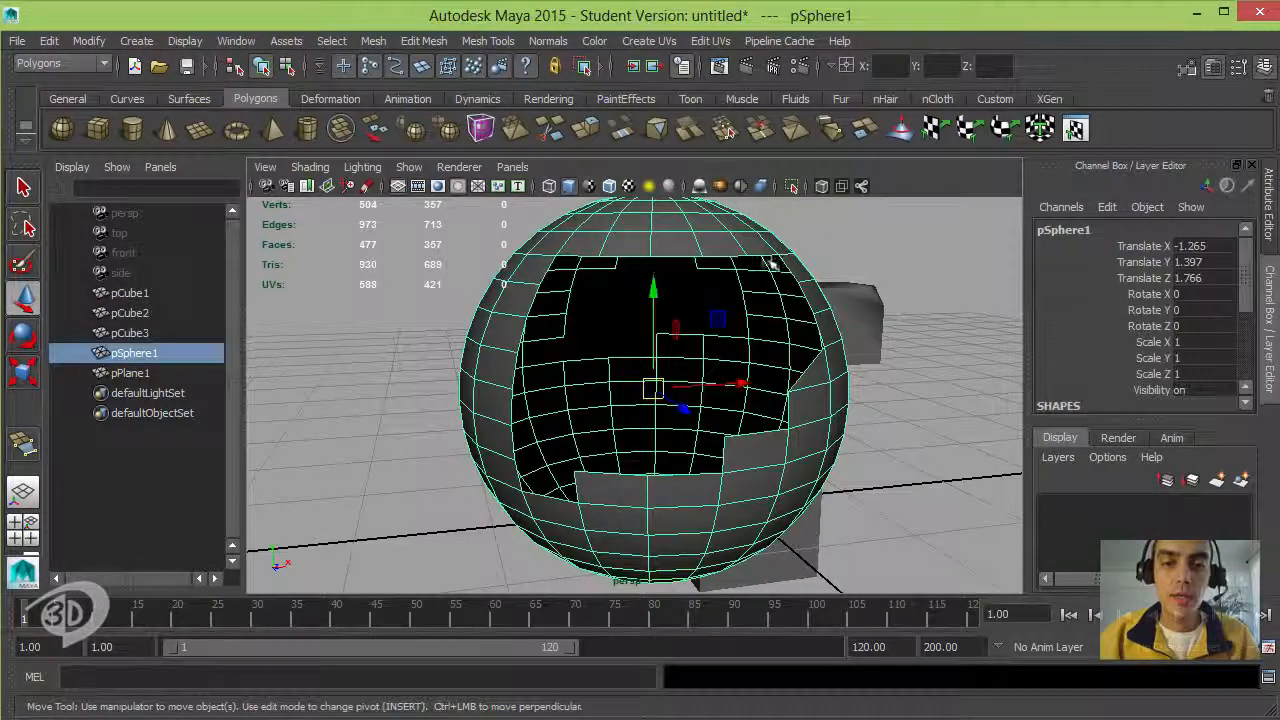
- Delete the faces of the half of the sphere opposite the jagged hole, leaving an open shell
alt+drag(650, 270, 580, 270)
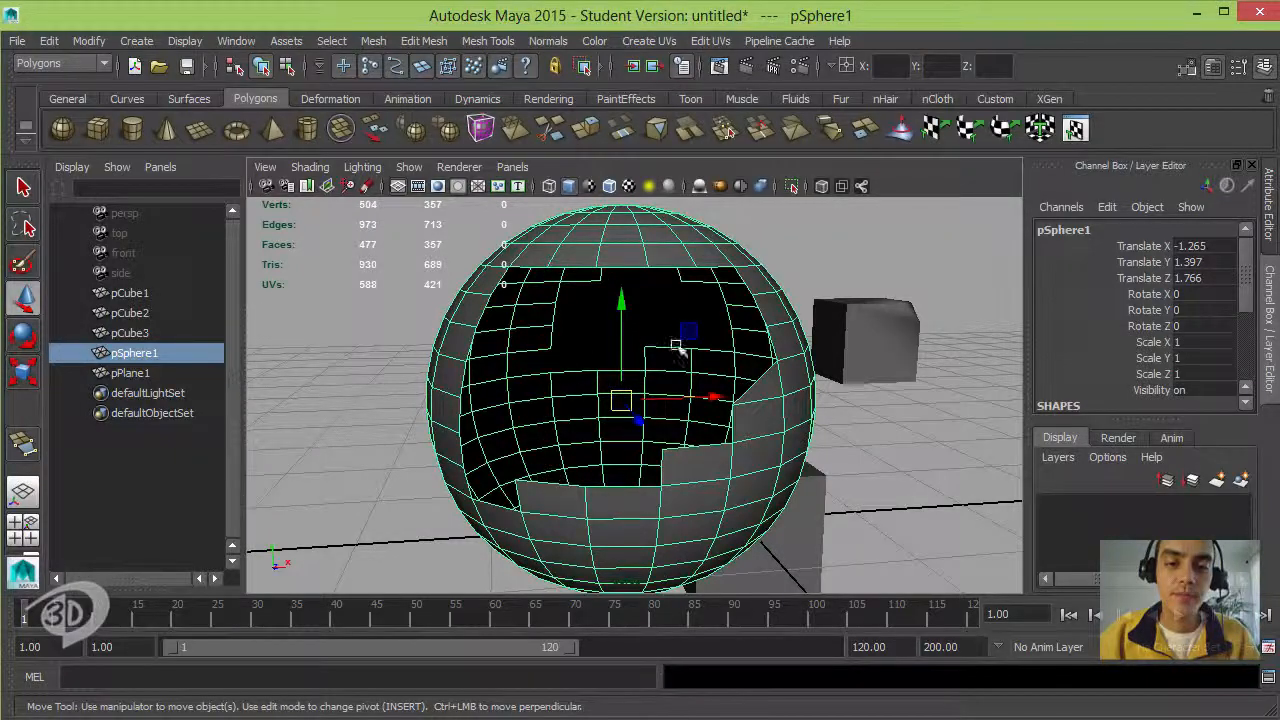
alt+drag(676, 347, 620, 335)
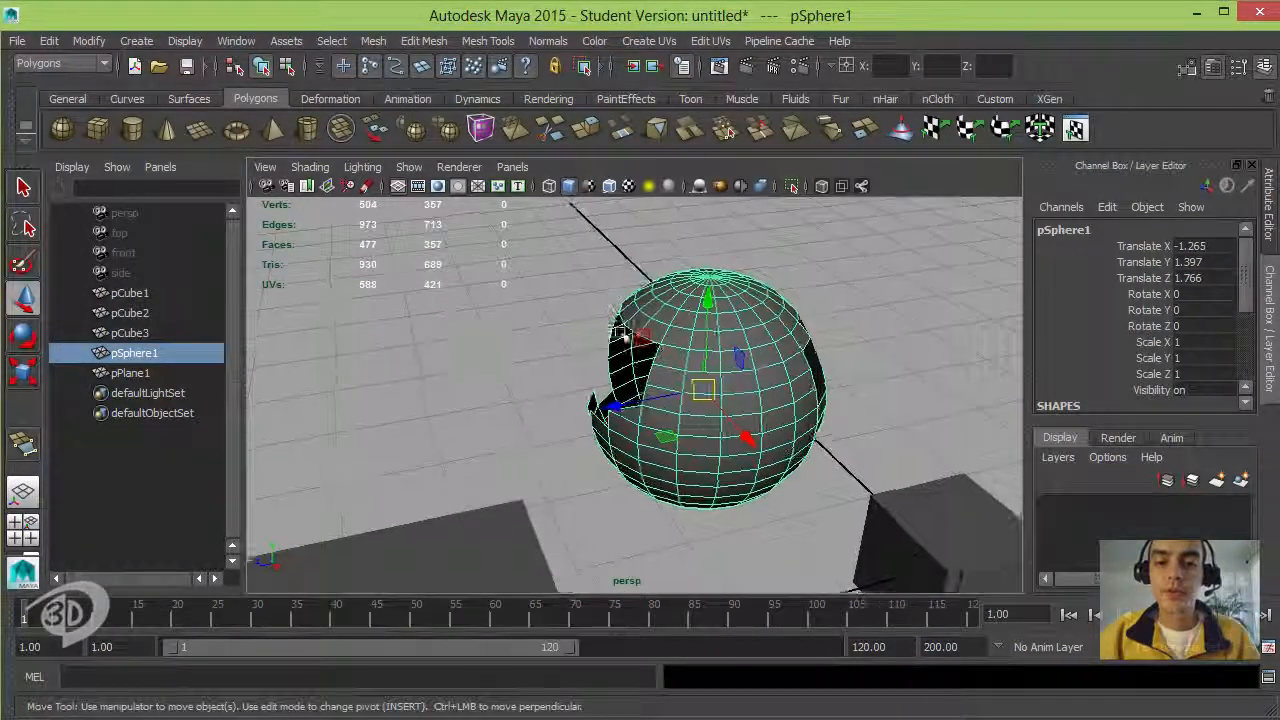
right_drag(722, 330, 713, 250)
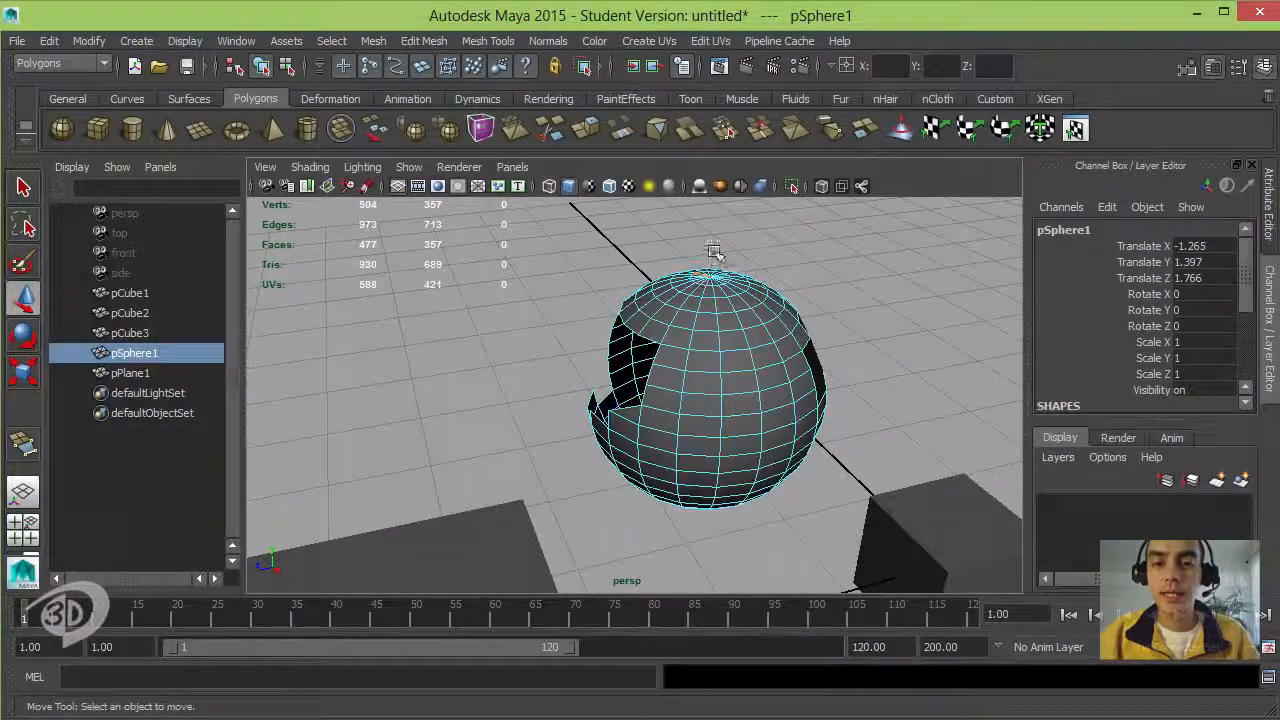
drag(714, 250, 797, 464)
key(Delete)
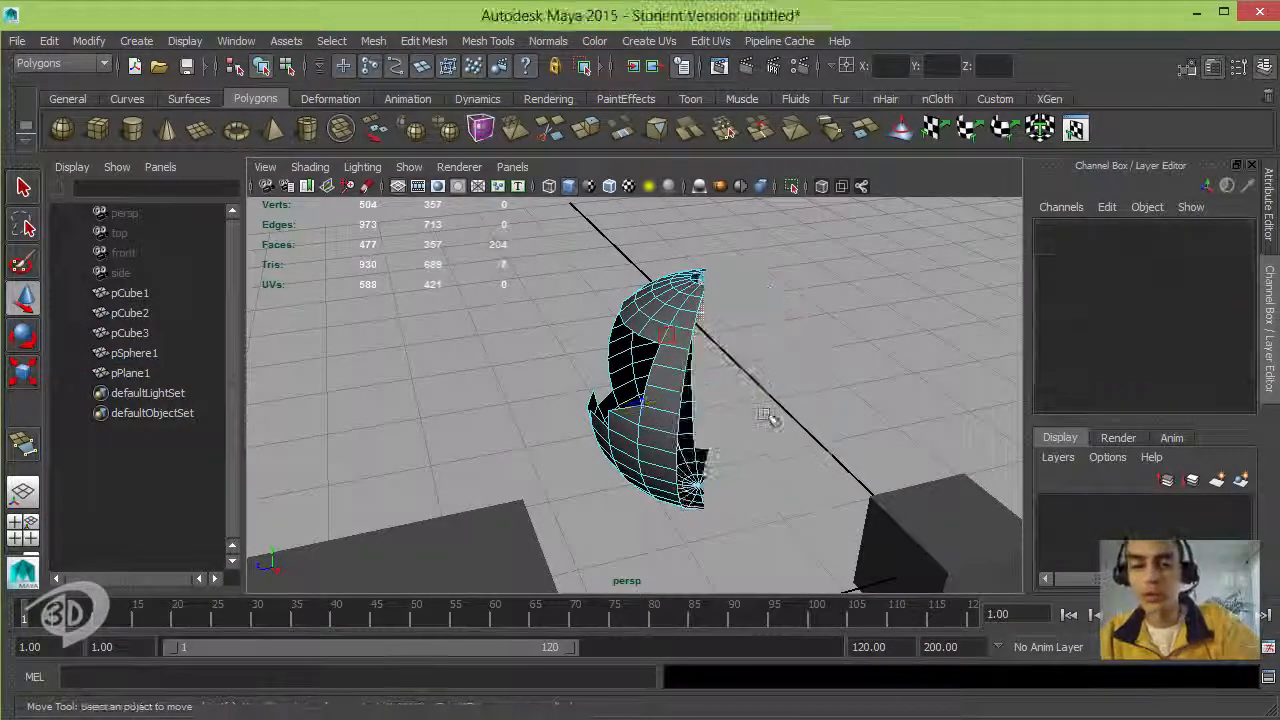
- Select the remaining sphere shell as an object and rotate it about its vertical axis to Rotate Y 62.609
alt+drag(663, 377, 495, 430)
click(495, 430)
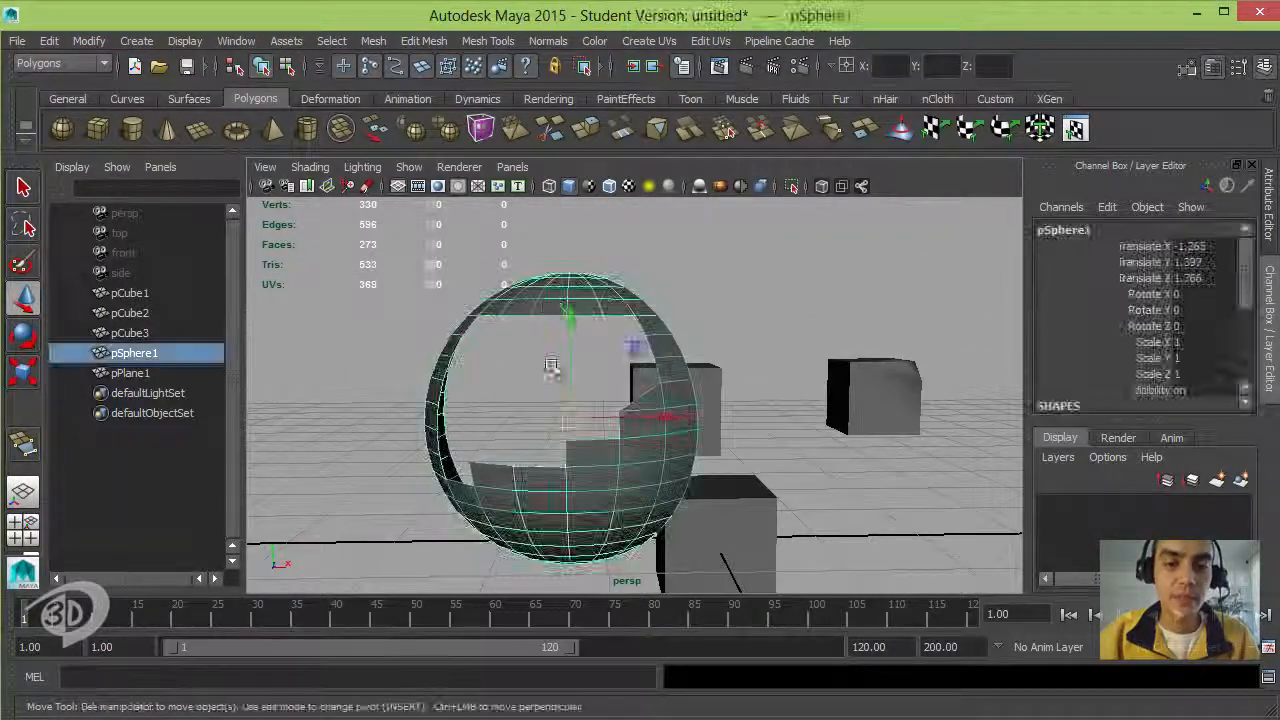
alt+drag(524, 308, 815, 388)
key(e)
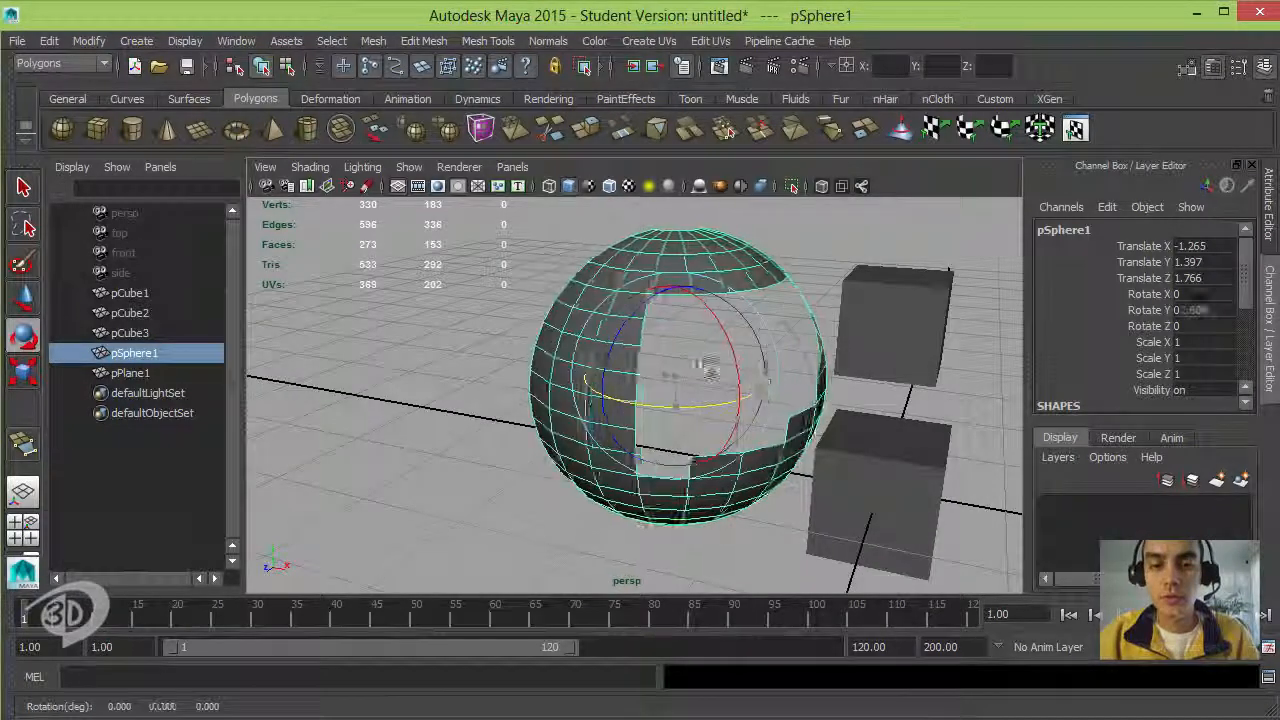
alt+drag(709, 366, 655, 338)
mouse_move(610, 270)
alt+mouse_down()
mouse_move(537, 300)
mouse_move(584, 300)
mouse_move(597, 282)
alt+mouse_up()
key(w)
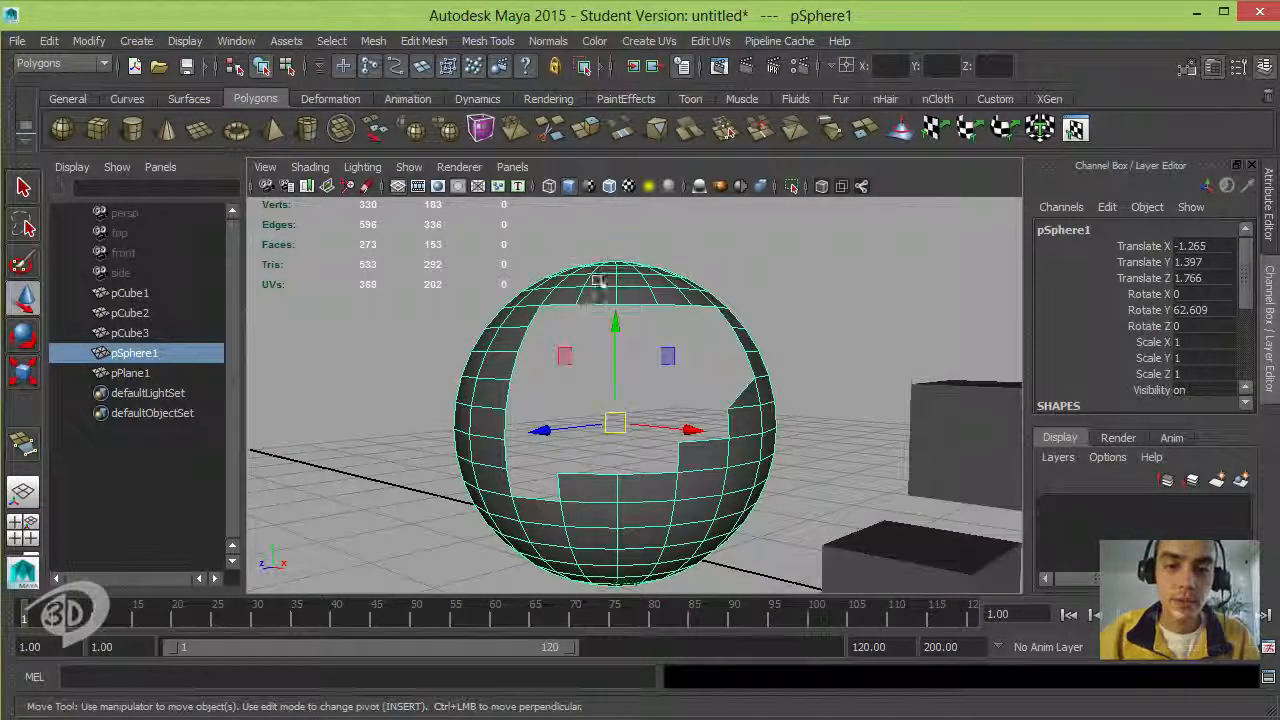
- Bridge one upper and one lower border edge of the sphere's hole with a linear path and 5 divisions
key(F10)
click(595, 300)
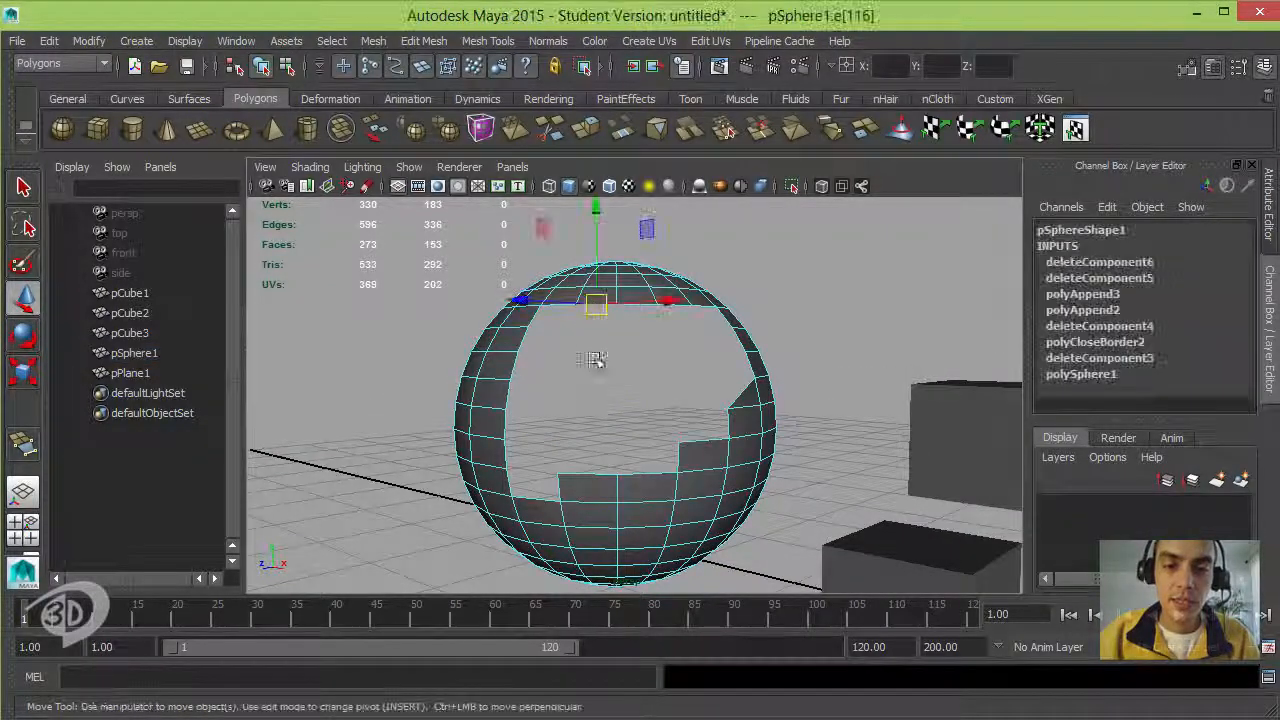
shift+click(590, 472)
alt+drag(590, 472, 590, 502)
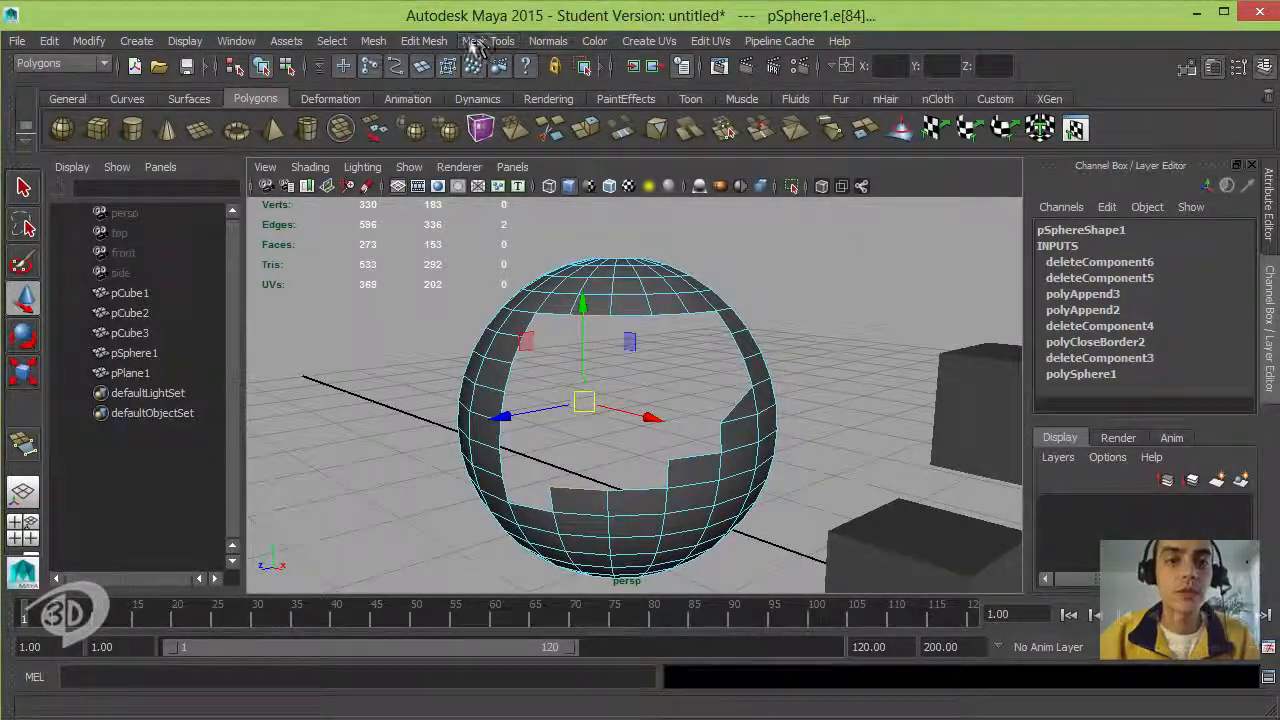
click(428, 42)
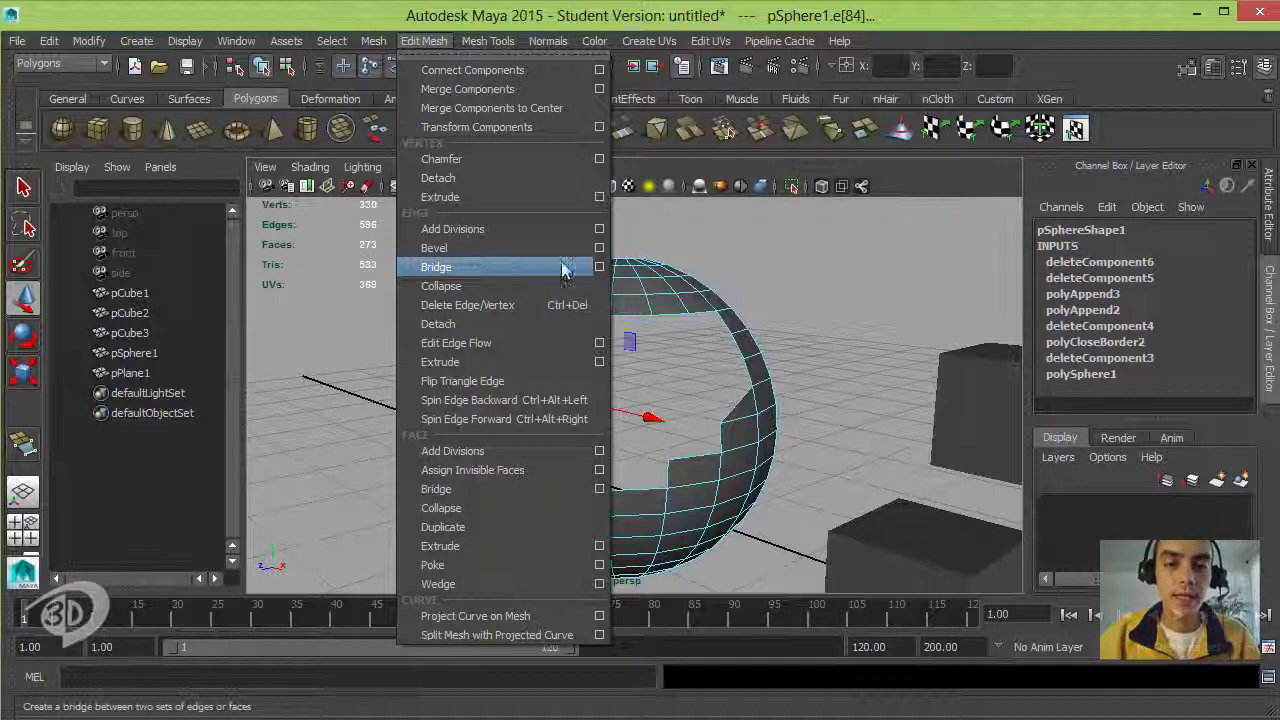
click(598, 268)
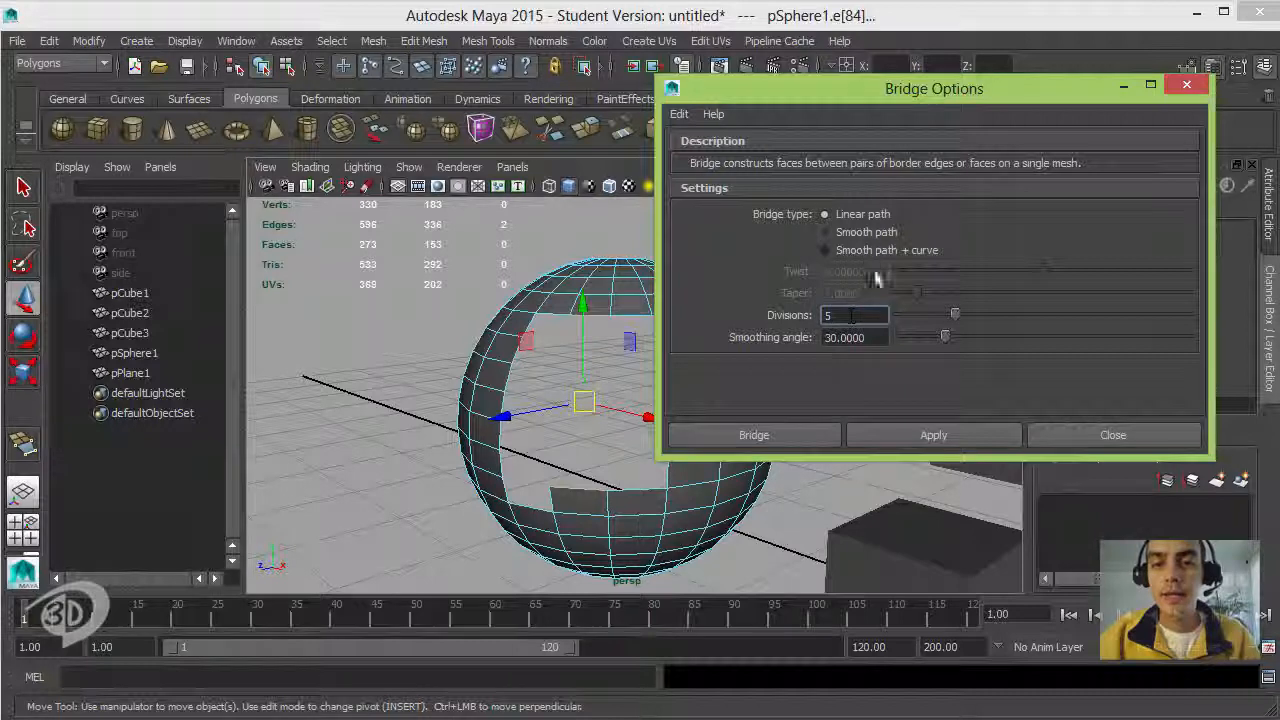
click(800, 440)
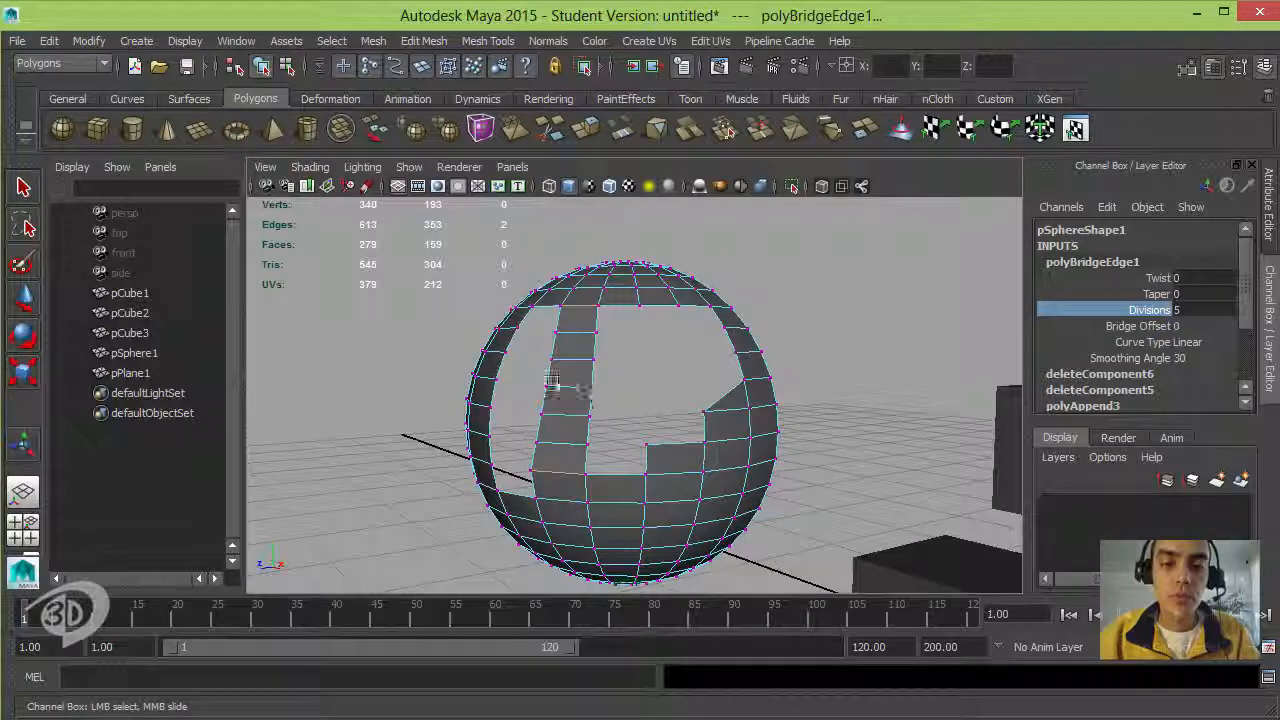
- Pull the middle pair of vertices on the bridged strip outward with soft selection to curve it, and reselect the sphere in object mode
drag(536, 376, 611, 397)
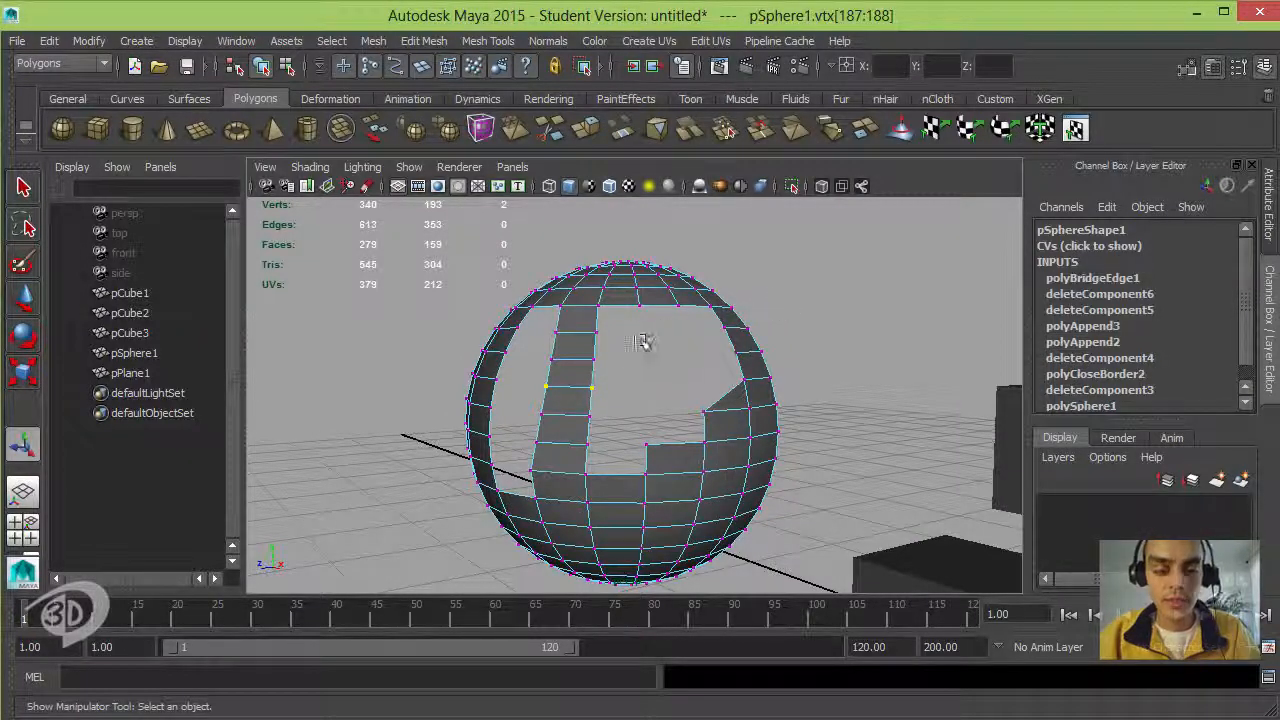
key(w)
drag(668, 338, 712, 384)
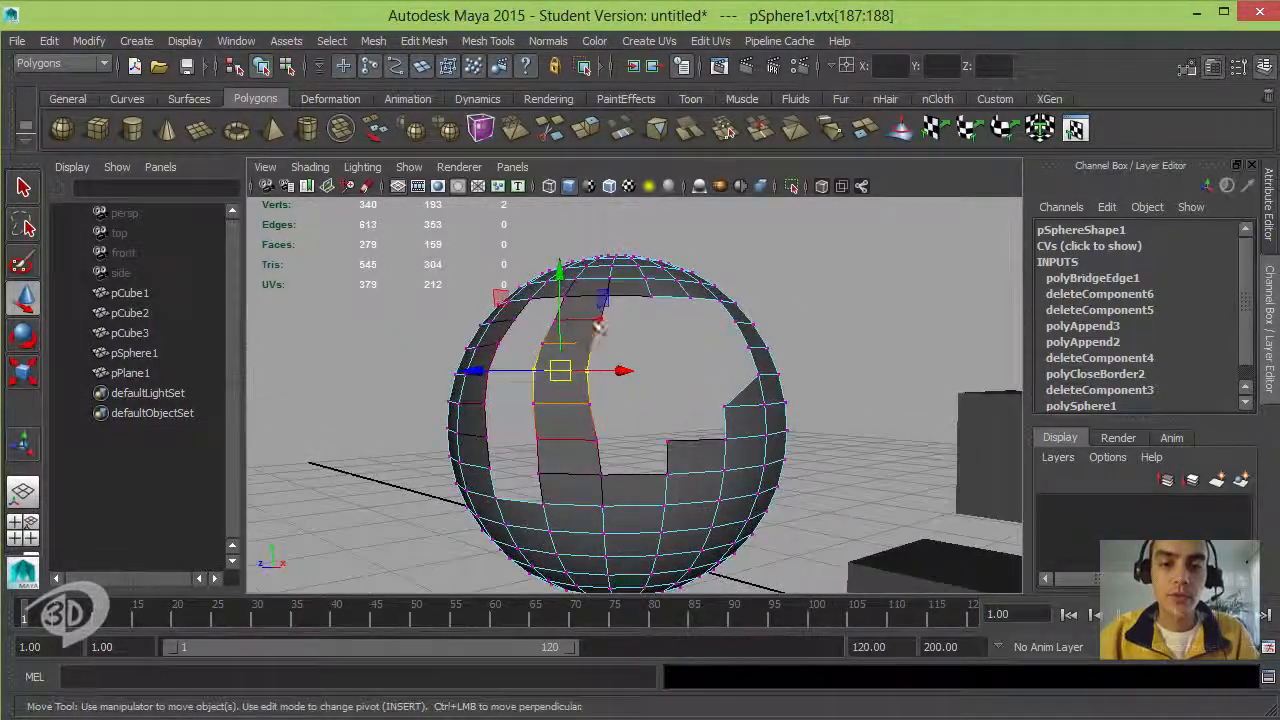
right_drag(592, 322, 681, 263)
alt+drag(651, 320, 714, 336)
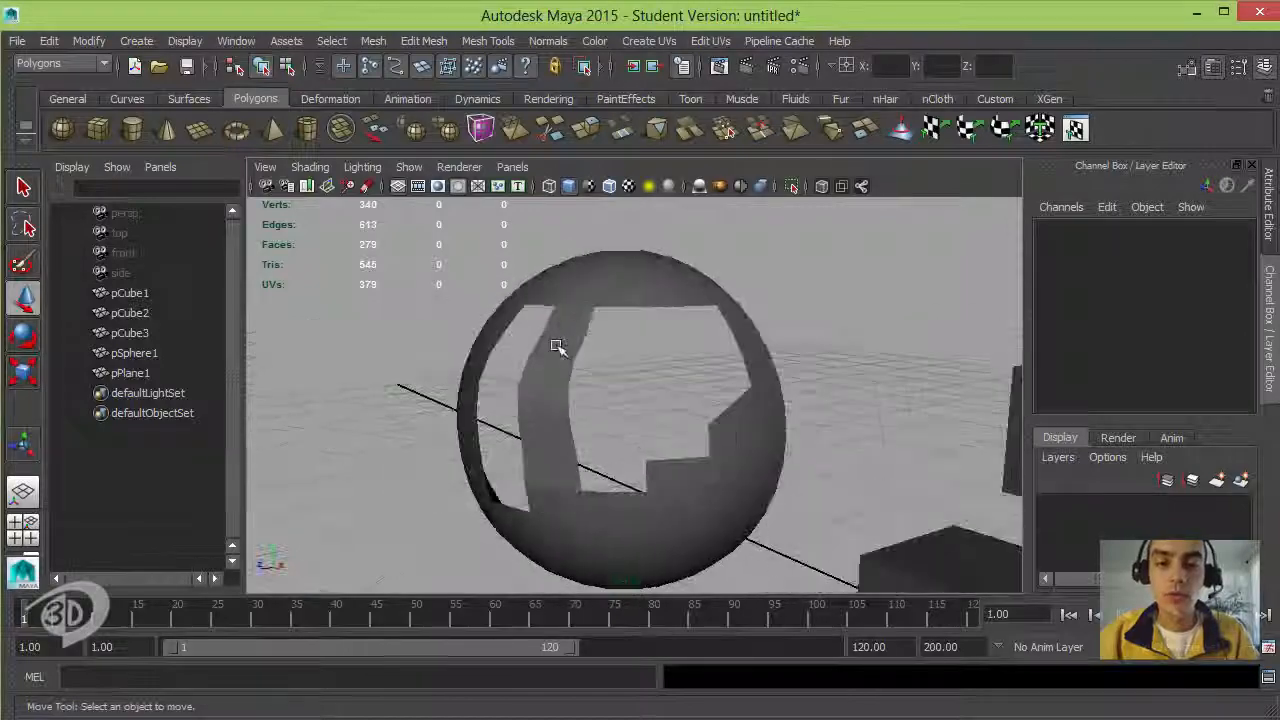
click(557, 348)
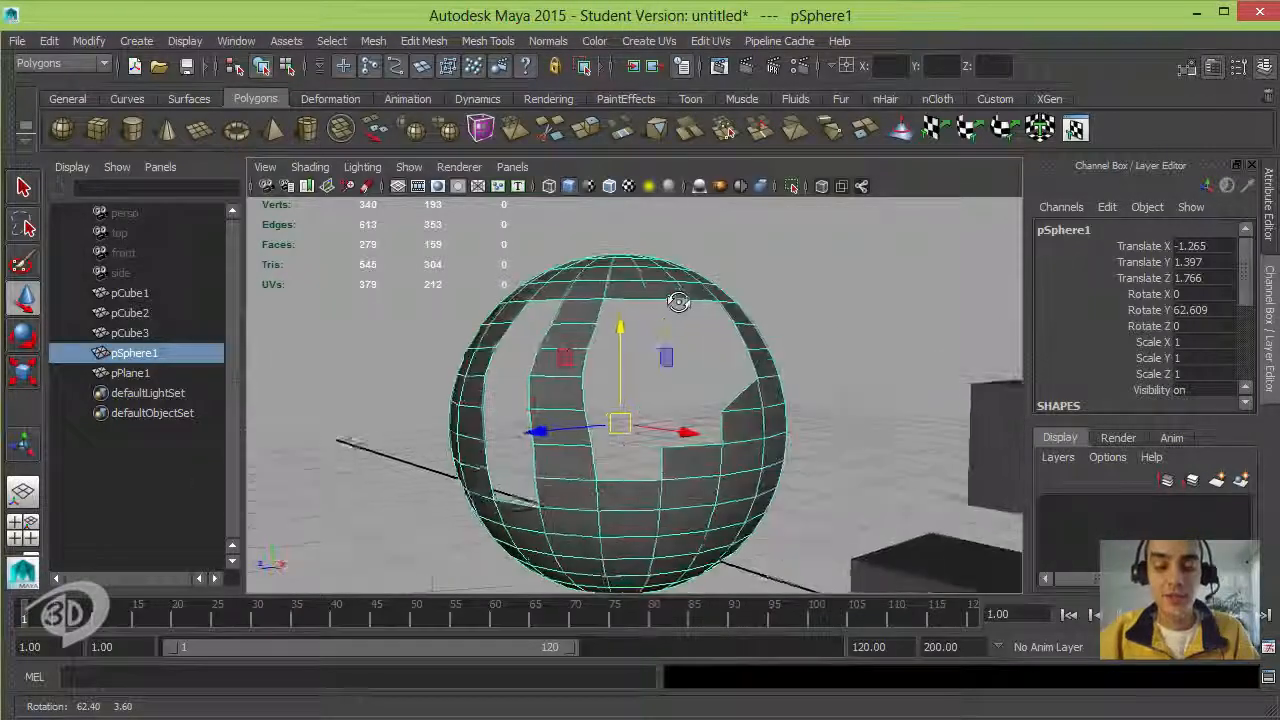